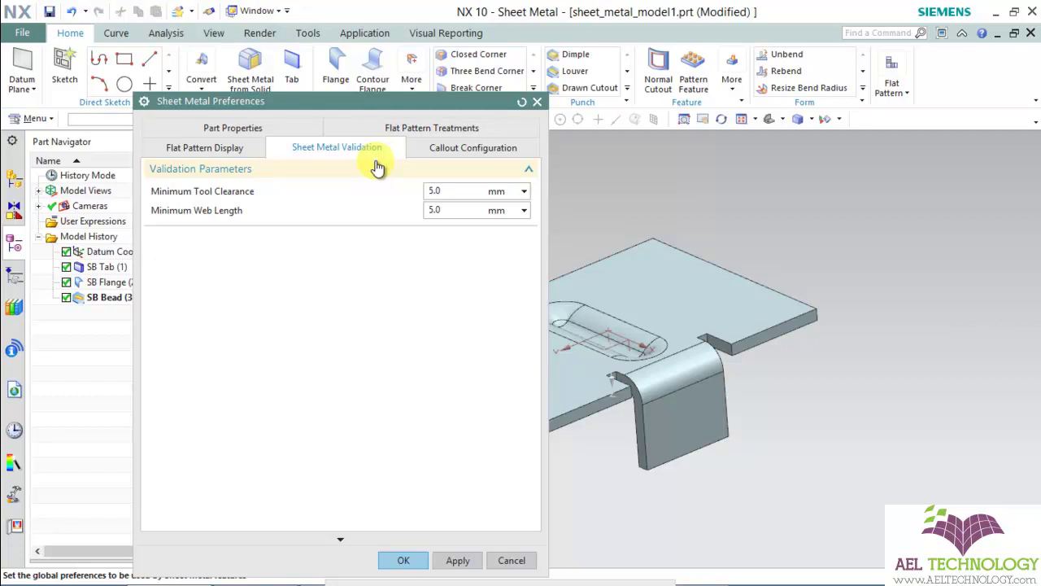
# Show the HD3D Tools Check-Mate panel and cancel the Sheet Metal Preferences unchanged.
pyautogui.click(13, 350)
pyautogui.click(512, 560)
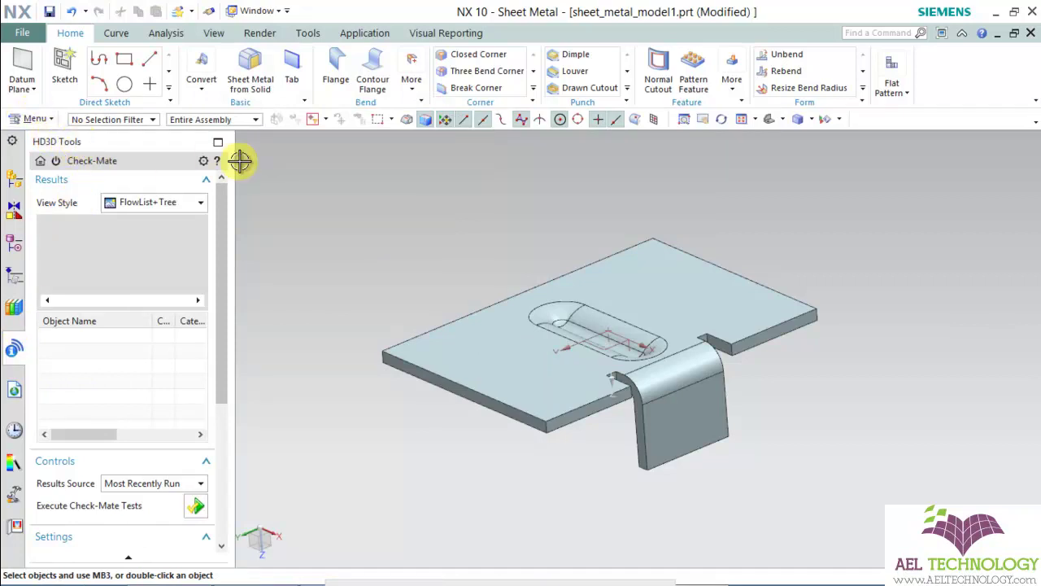
# Open Check-Mate from the HD3D Tools home and bring up Set Up Tests for the current part.
pyautogui.click(46, 164)
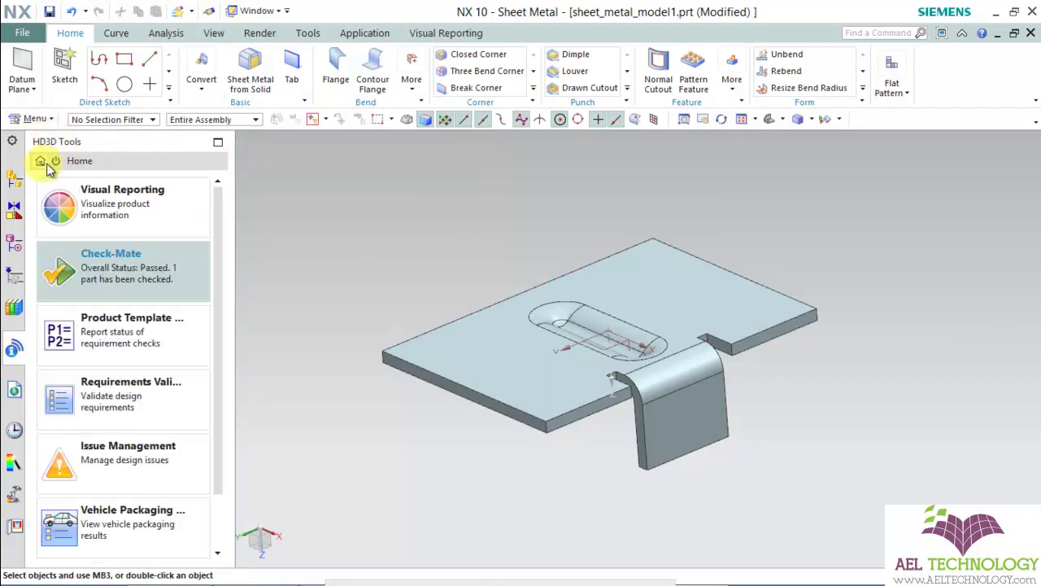
pyautogui.click(106, 275)
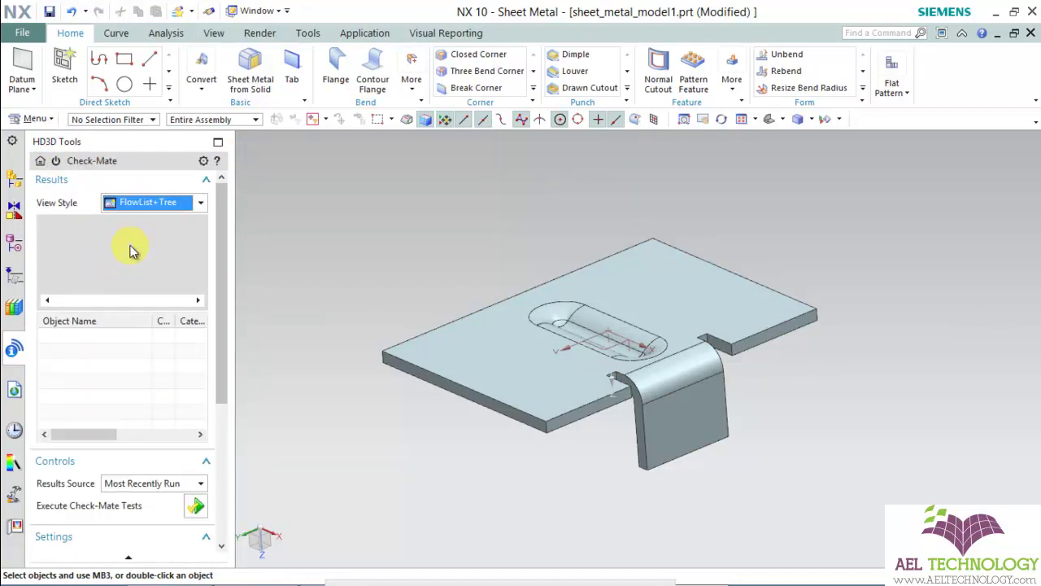
pyautogui.scroll(-5, 170, 365)
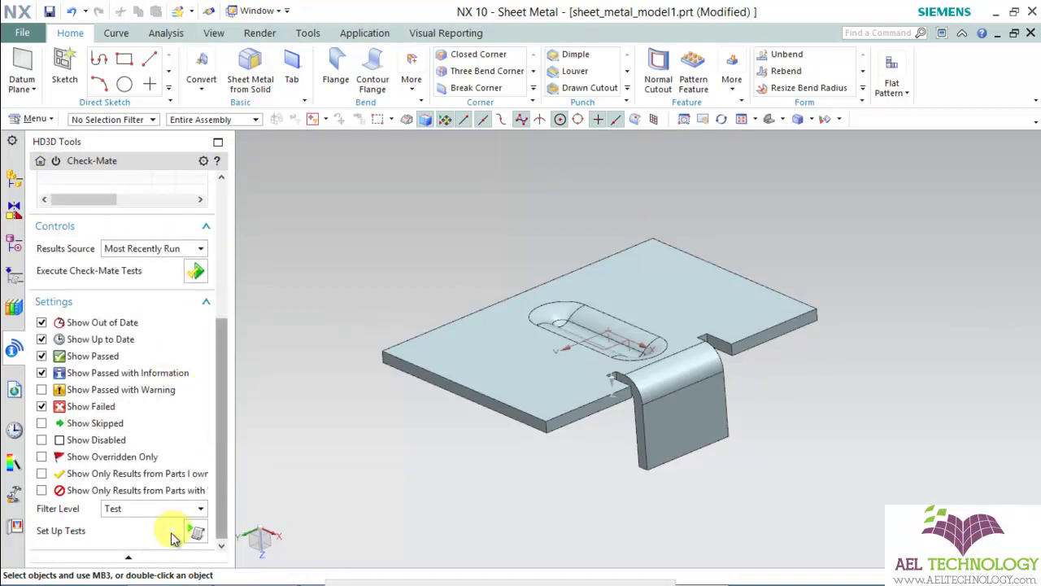
pyautogui.click(196, 532)
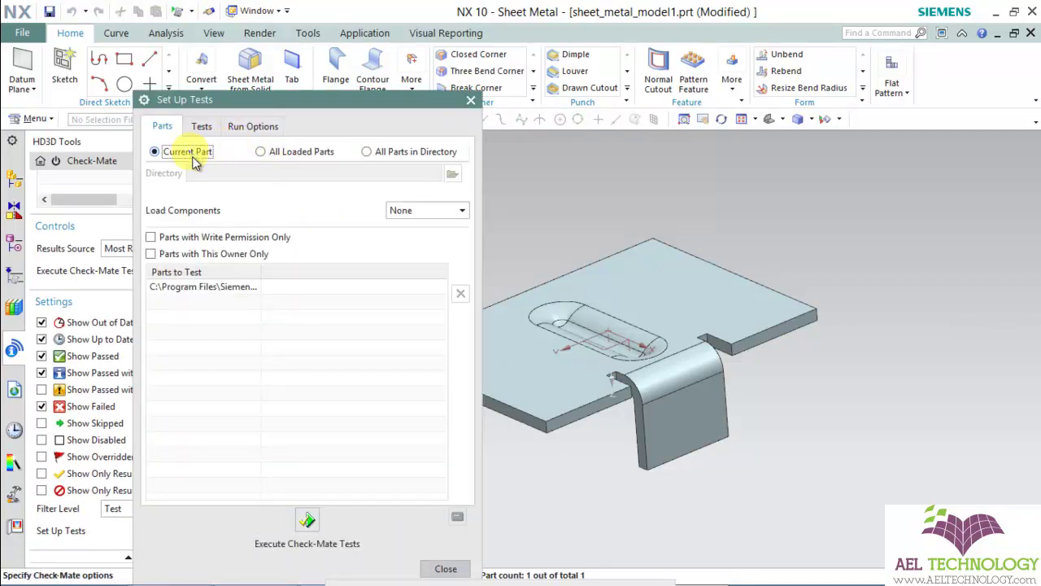
# Expand the Sheet Metal category on the Tests tab of the Check-Mate setup.
pyautogui.click(209, 128)
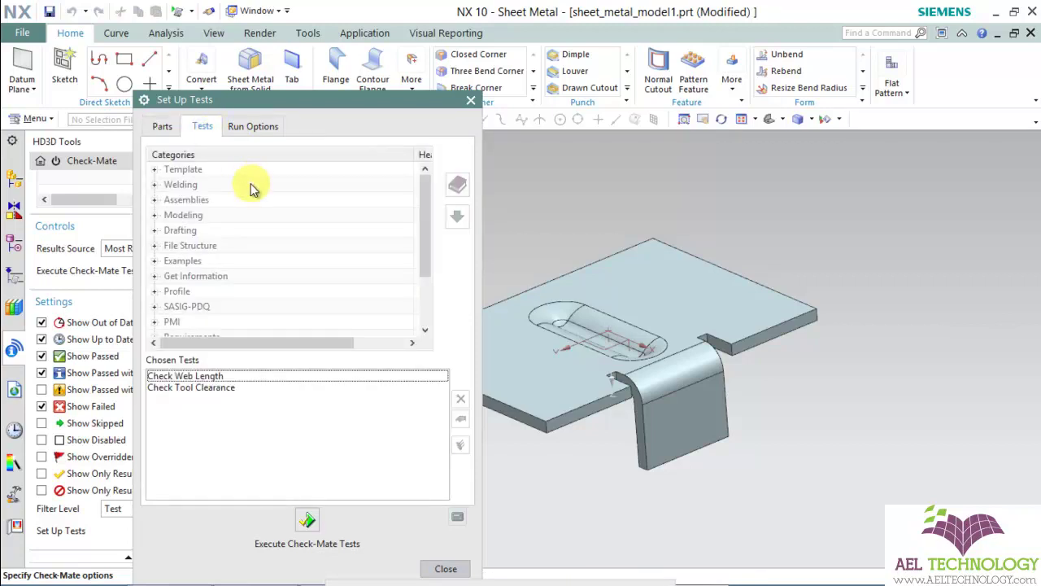
pyautogui.scroll(-2, 305, 309)
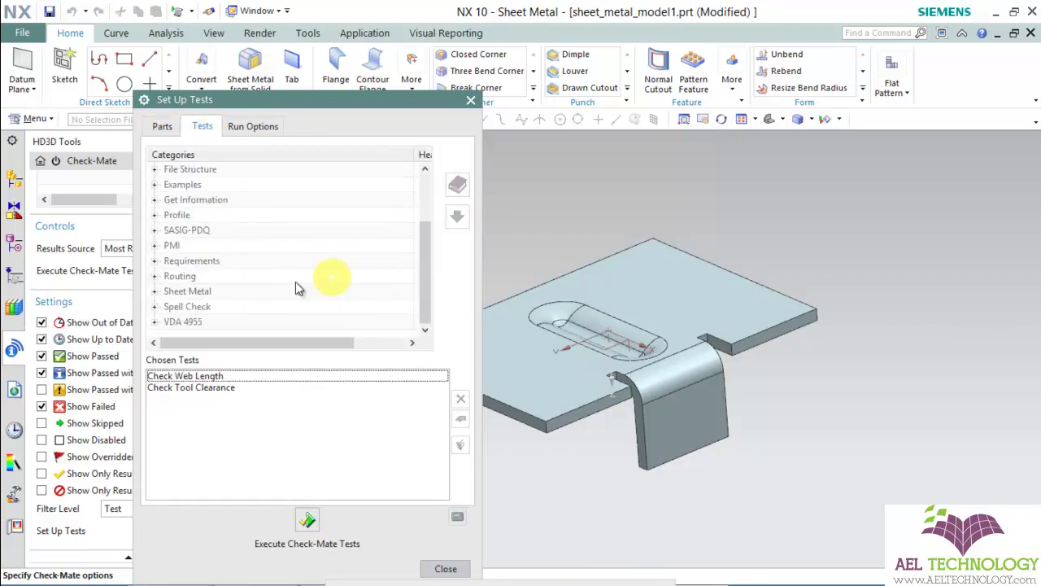
pyautogui.click(189, 293)
pyautogui.click(155, 292)
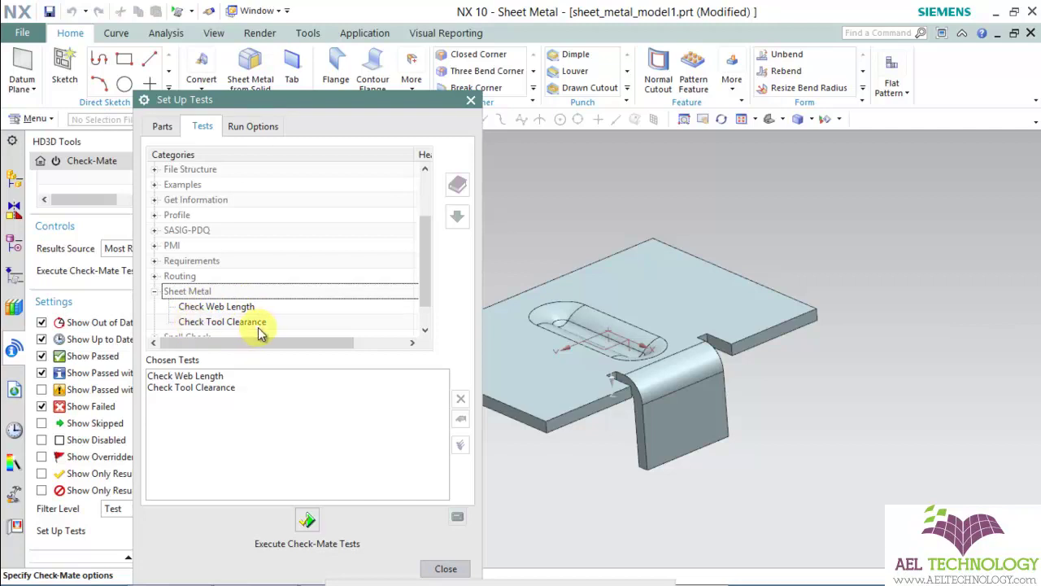
# Remove Check Web Length and Check Tool Clearance from the chosen tests.
pyautogui.click(219, 377)
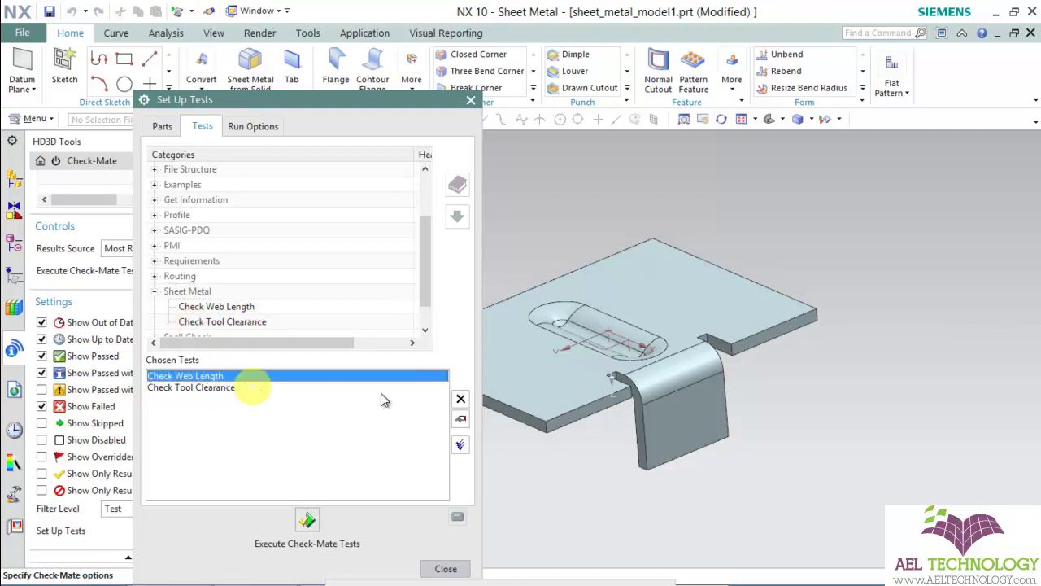
pyautogui.click(460, 398)
pyautogui.click(453, 326)
pyautogui.click(201, 379)
pyautogui.click(461, 399)
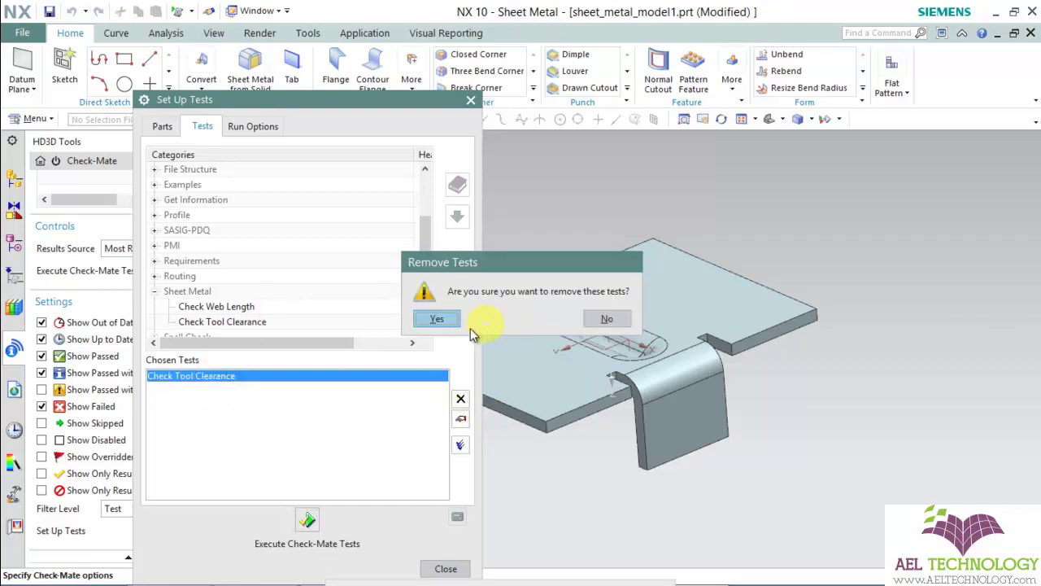
pyautogui.click(439, 319)
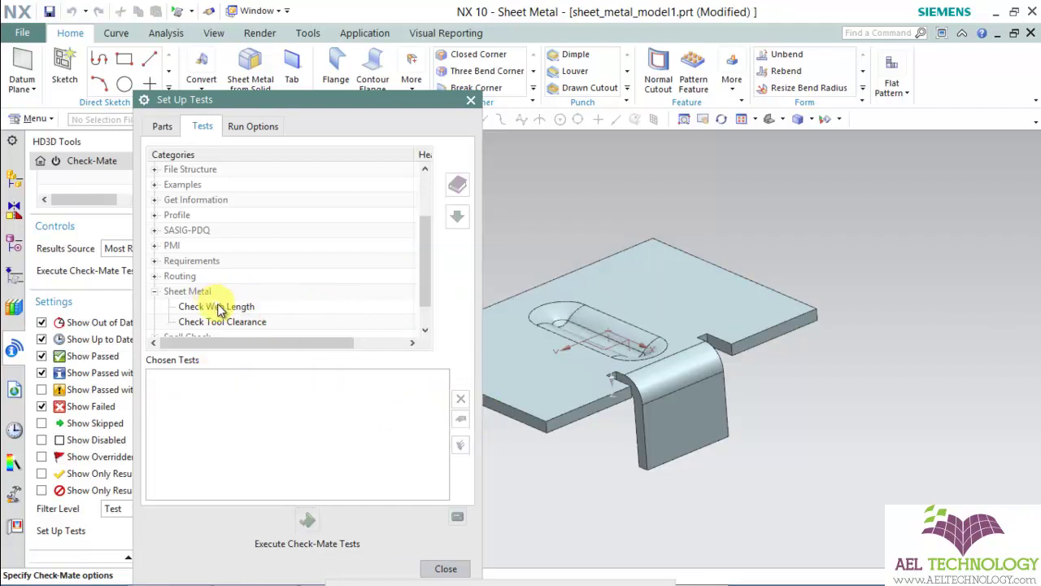
# Re-add Check Web Length and Check Tool Clearance as chosen tests and close the setup.
pyautogui.click(218, 310)
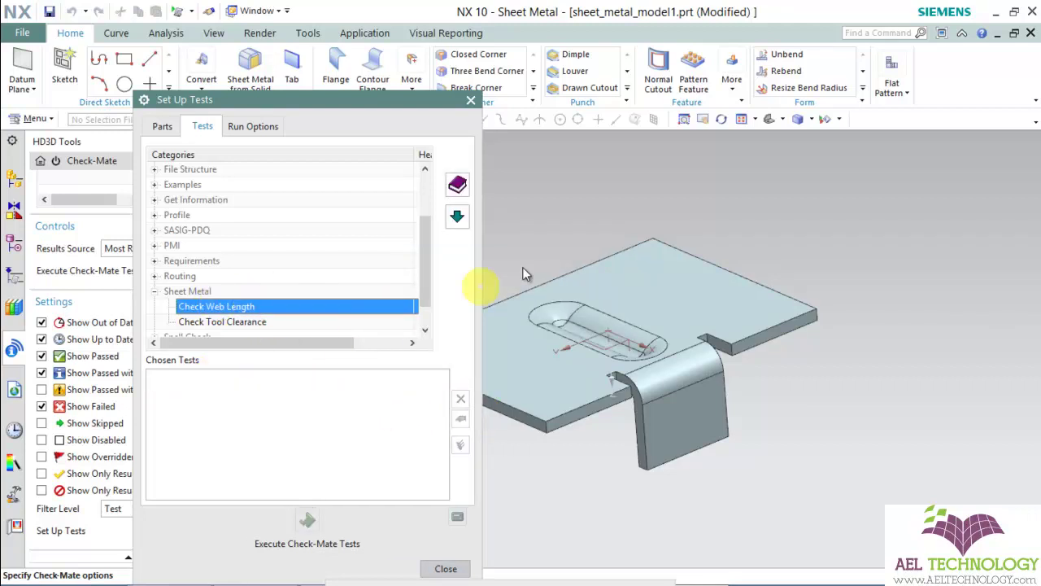
pyautogui.click(458, 218)
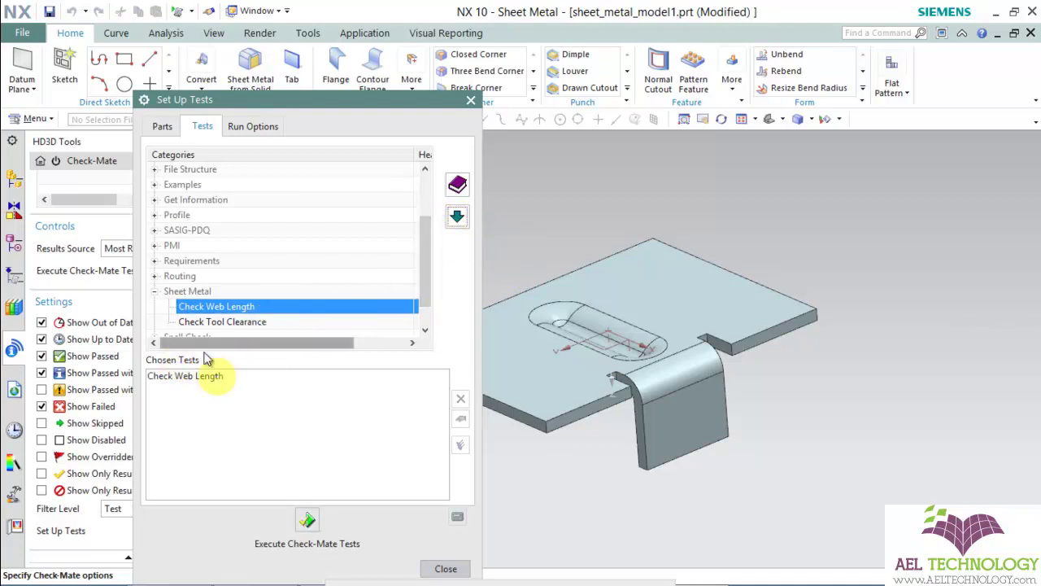
pyautogui.click(232, 321)
pyautogui.click(458, 218)
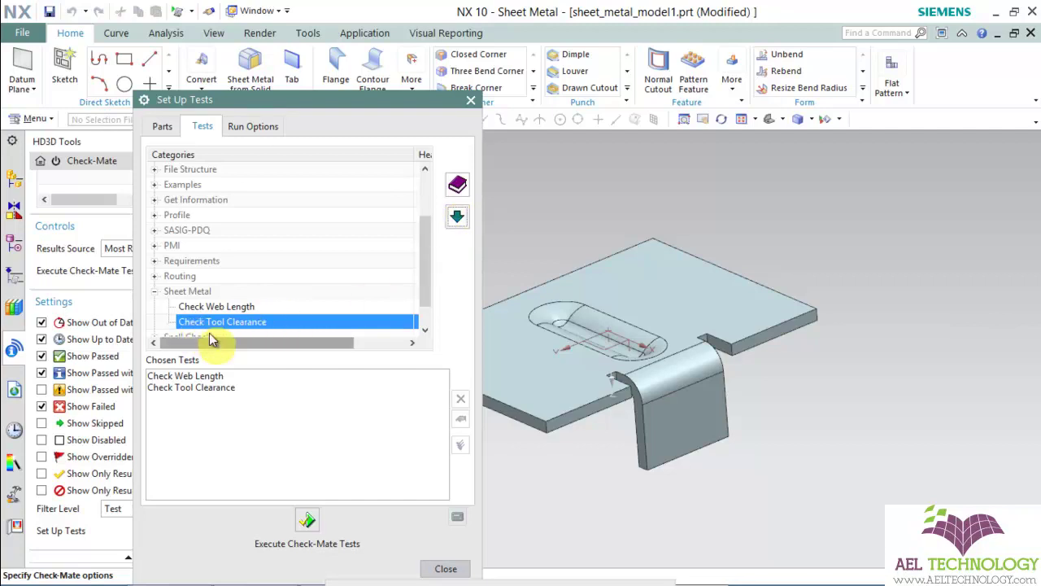
pyautogui.click(444, 567)
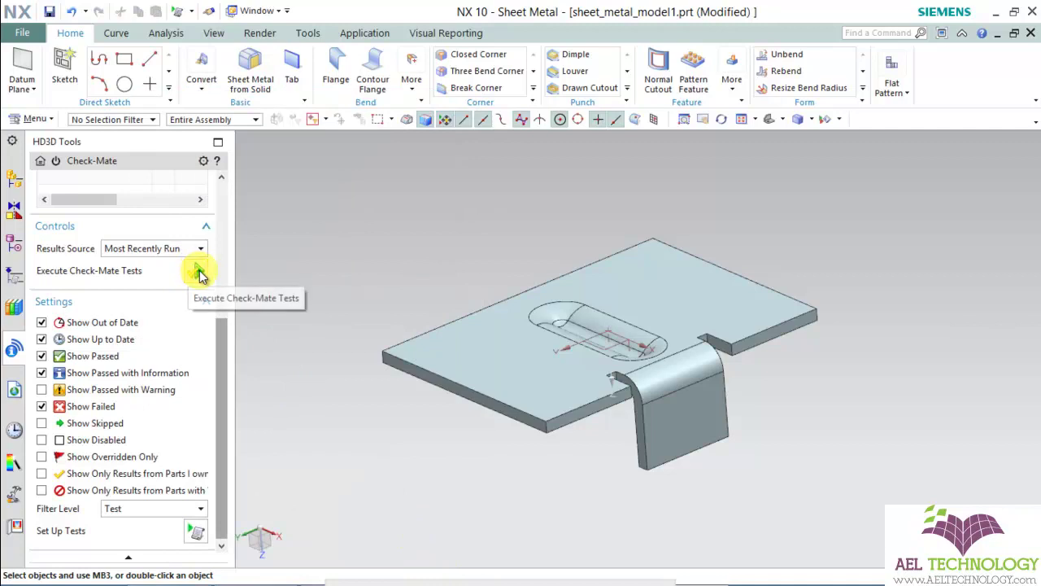
# Execute the Check-Mate tests on the sheet metal part.
pyautogui.click(198, 272)
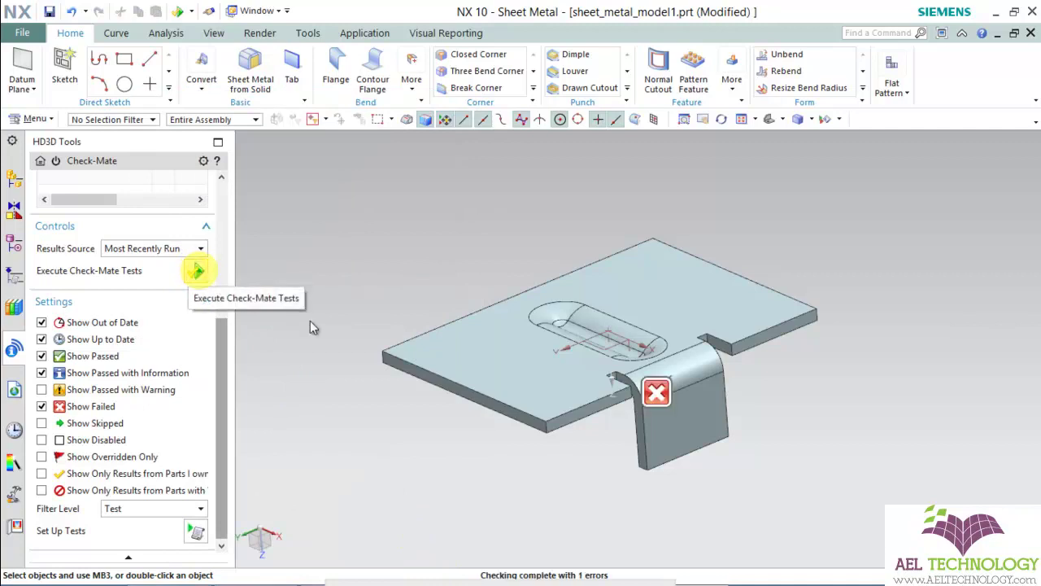
pyautogui.moveTo(540, 423); pyautogui.dragTo(549, 296, button='middle')
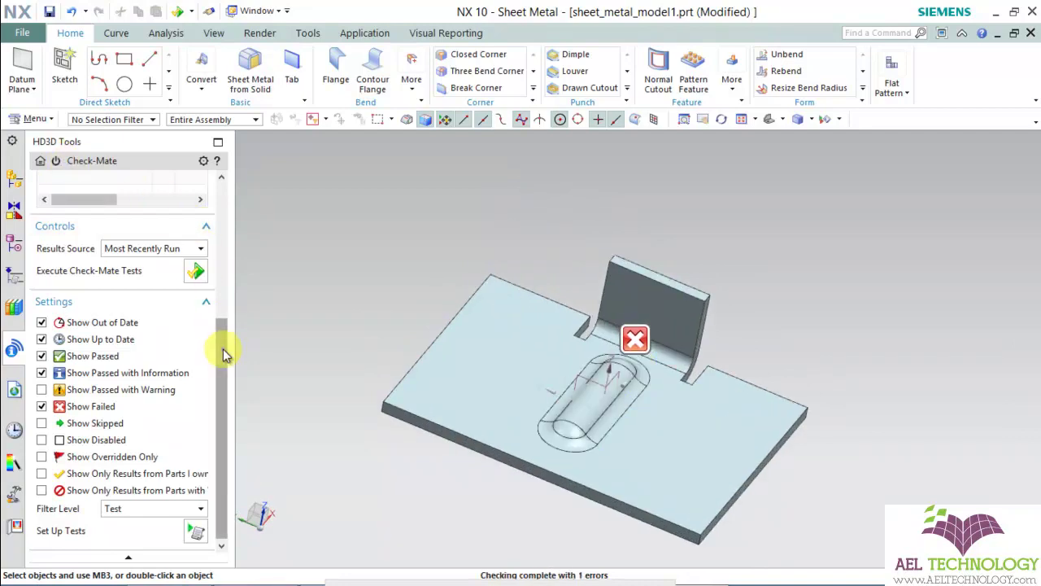
pyautogui.moveTo(223, 349); pyautogui.dragTo(232, 209)
# Inspect the passing Check Web Length and failing Check Tool Clearance results at the slot-flange marker.
pyautogui.click(105, 337)
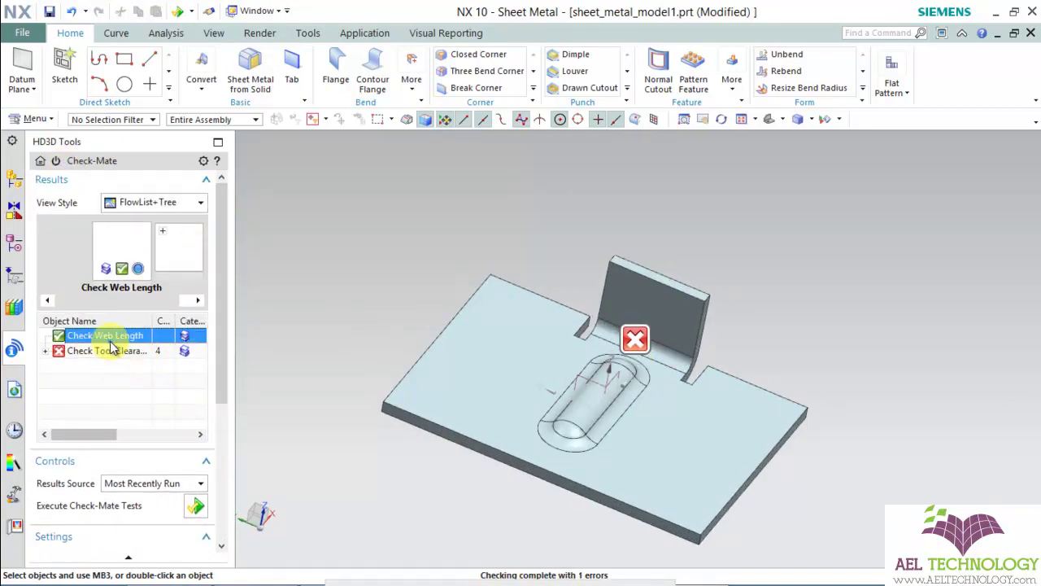
pyautogui.click(111, 351)
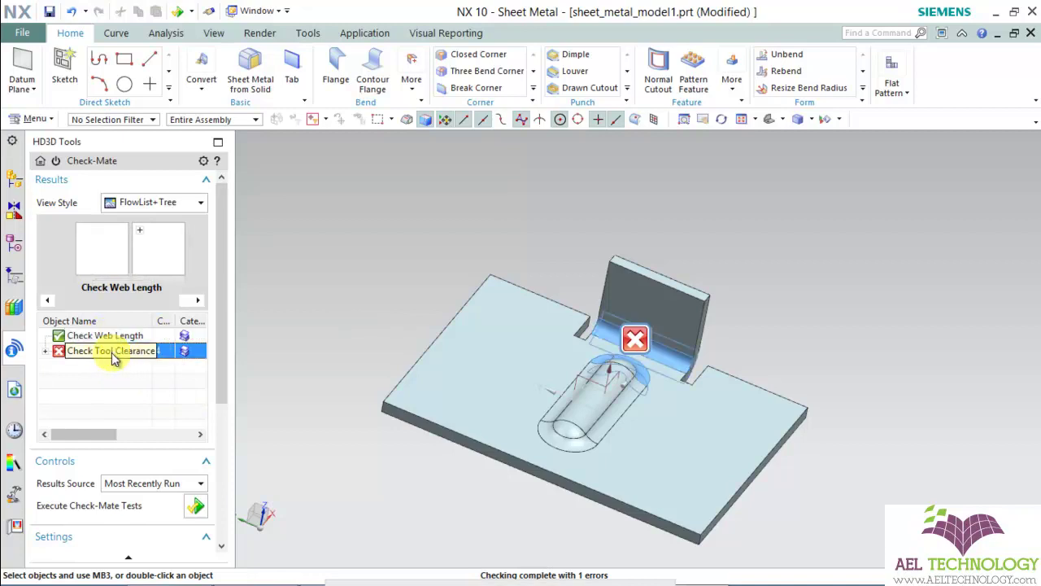
pyautogui.scroll(2, 643, 358)
pyautogui.scroll(2, 644, 351)
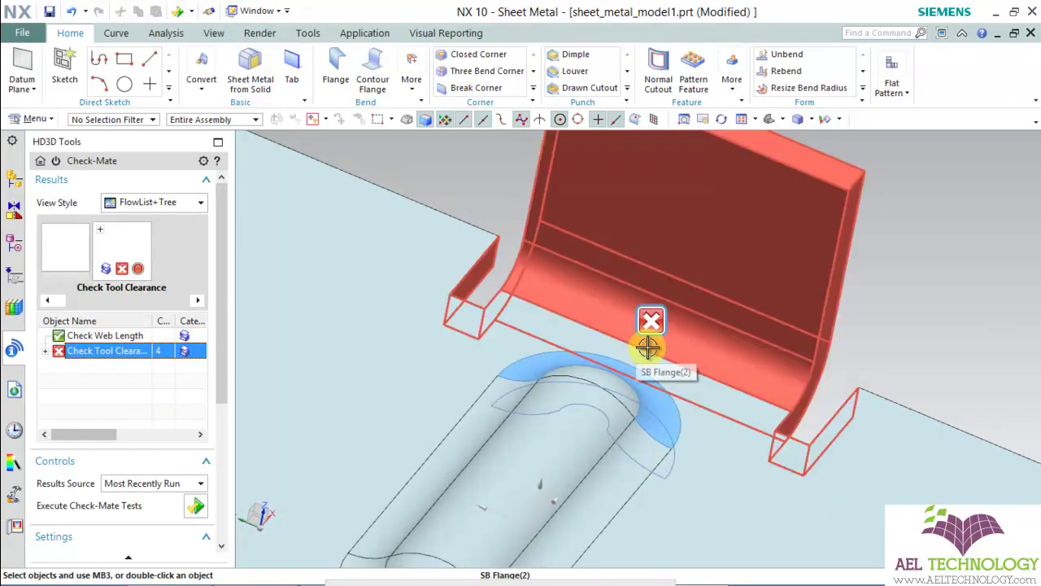
pyautogui.scroll(-2, 648, 345)
pyautogui.scroll(2, 686, 330)
pyautogui.moveTo(690, 334)
pyautogui.mouseDown(button='middle')
pyautogui.moveTo(683, 381)
pyautogui.moveTo(682, 333)
pyautogui.mouseUp(button='middle')
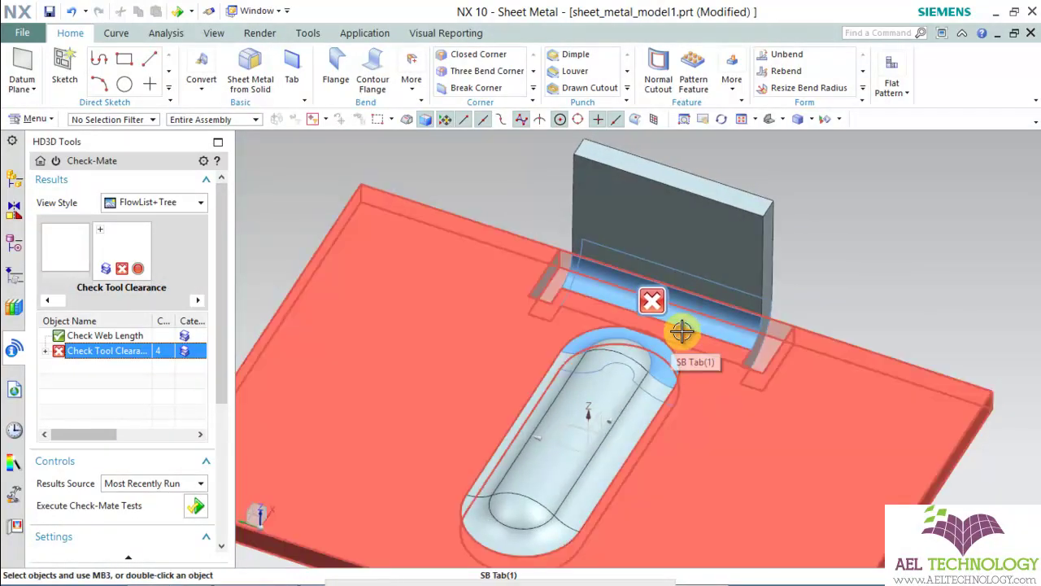
pyautogui.click(589, 401)
pyautogui.moveTo(609, 395); pyautogui.dragTo(553, 404, button='middle')
pyautogui.moveTo(620, 423)
pyautogui.mouseDown(button='middle')
pyautogui.moveTo(623, 366)
pyautogui.moveTo(610, 387)
pyautogui.moveTo(591, 341)
pyautogui.moveTo(591, 399)
pyautogui.moveTo(629, 442)
pyautogui.moveTo(623, 426)
pyautogui.mouseUp(button='middle')
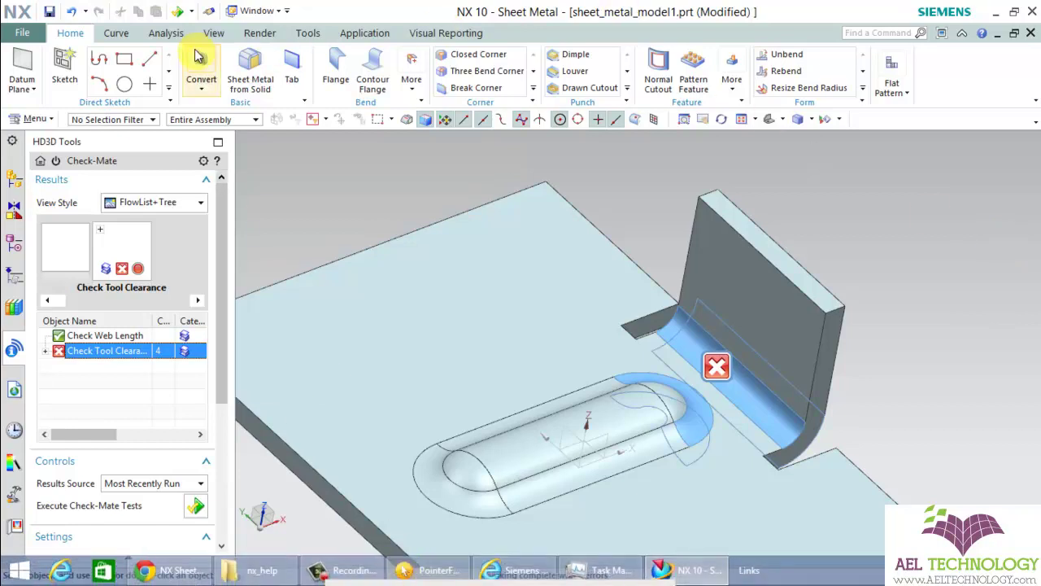
# Review the Sheet Metal Preferences via File > Preferences and cancel without changes.
pyautogui.click(22, 32)
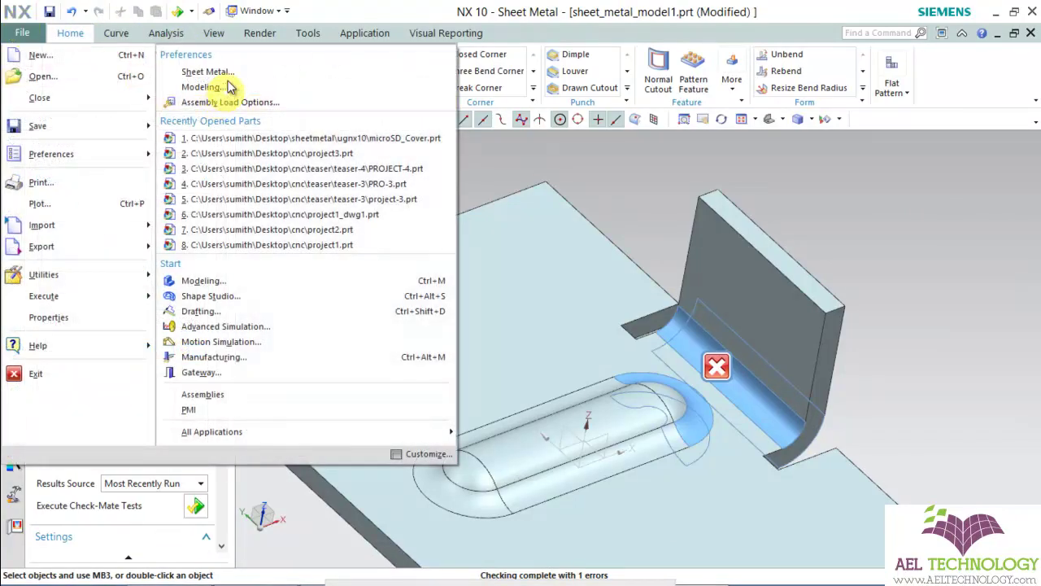
pyautogui.click(224, 71)
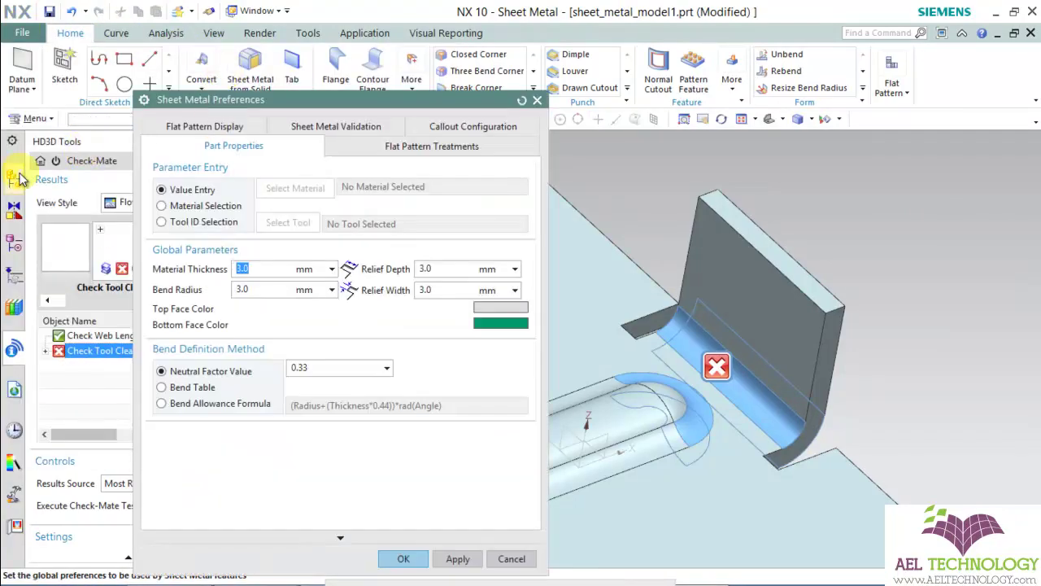
pyautogui.click(13, 184)
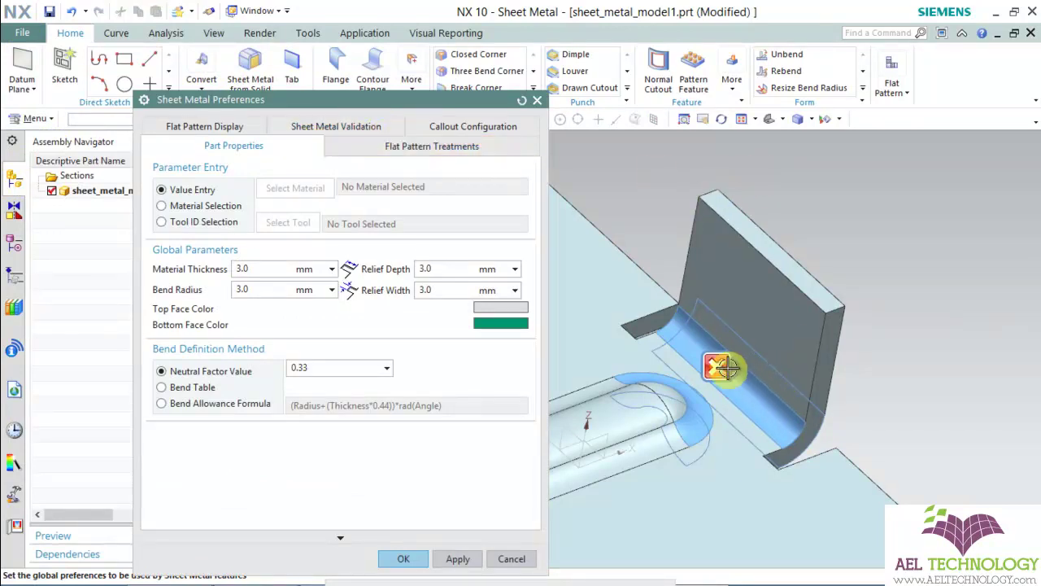
pyautogui.click(14, 349)
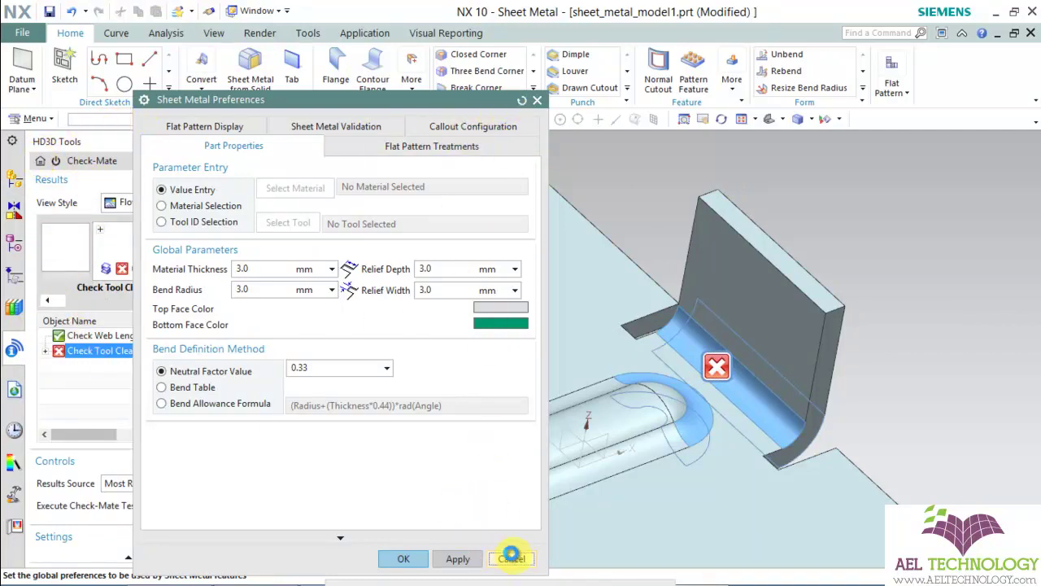
pyautogui.click(404, 558)
# Delete the Check Tool Clearance and Check Web Length results, confirming each deletion.
pyautogui.rightClick(128, 244)
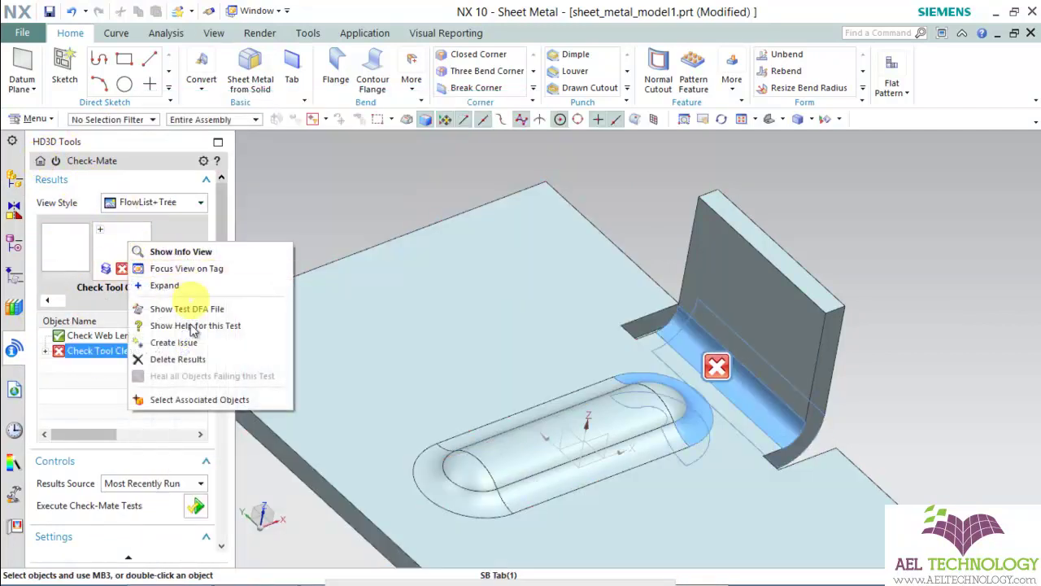
pyautogui.click(177, 360)
pyautogui.click(427, 319)
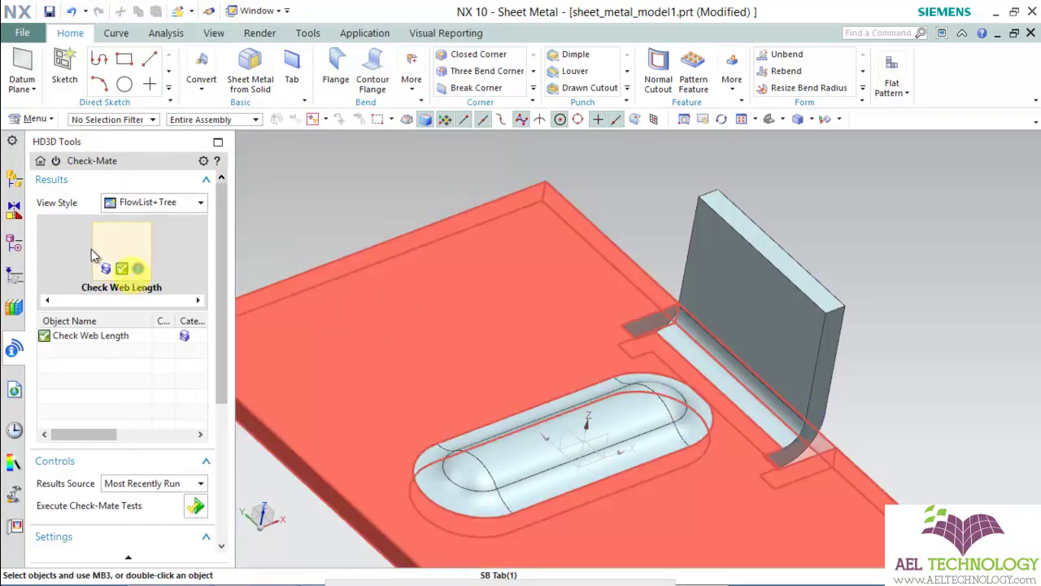
pyautogui.rightClick(118, 252)
pyautogui.click(170, 327)
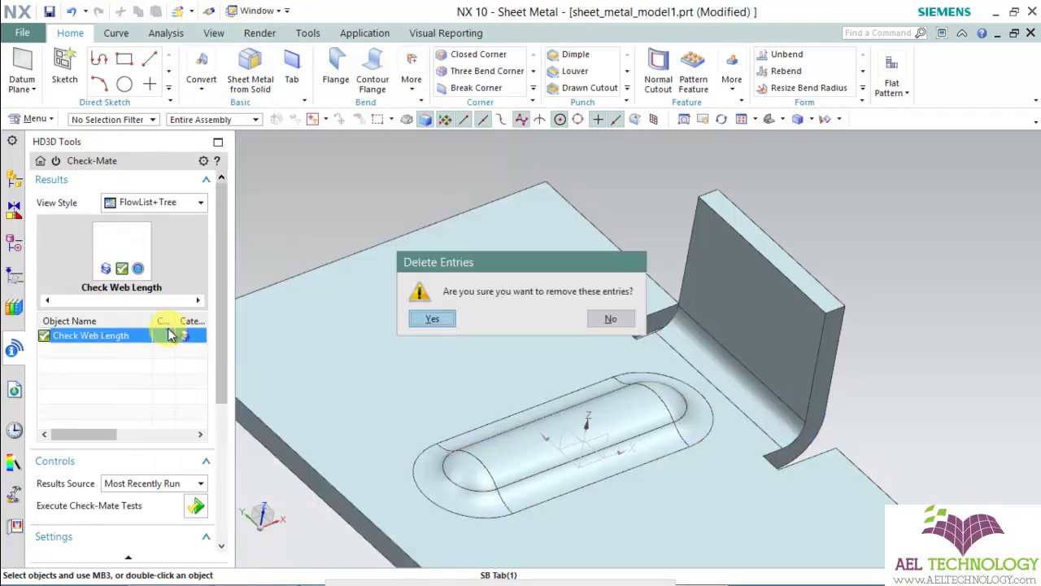
pyautogui.click(438, 317)
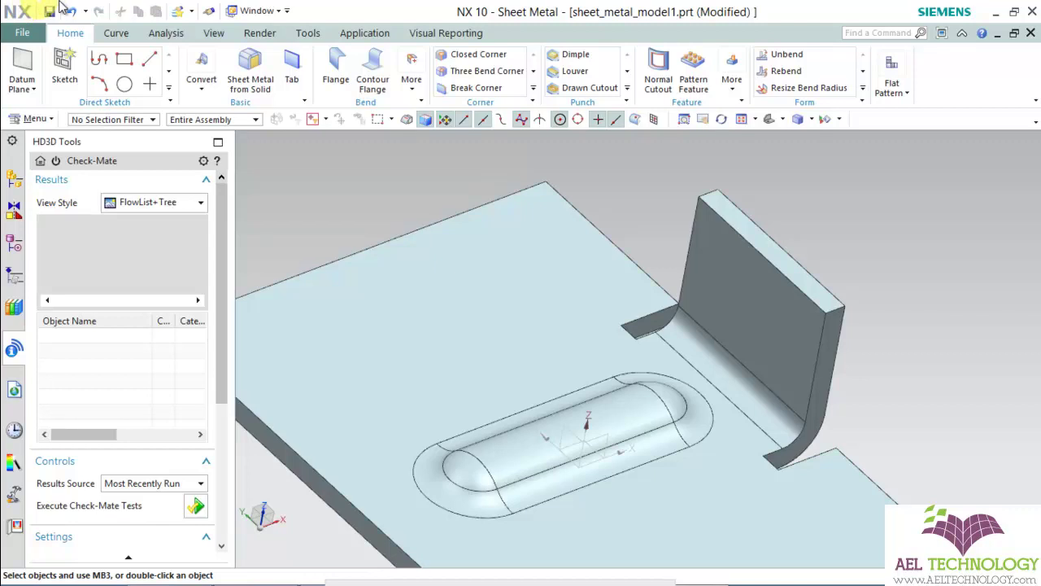
# Apply the Sheet Metal Preferences unchanged after reviewing the Flat Pattern Display settings.
pyautogui.click(24, 35)
pyautogui.click(195, 72)
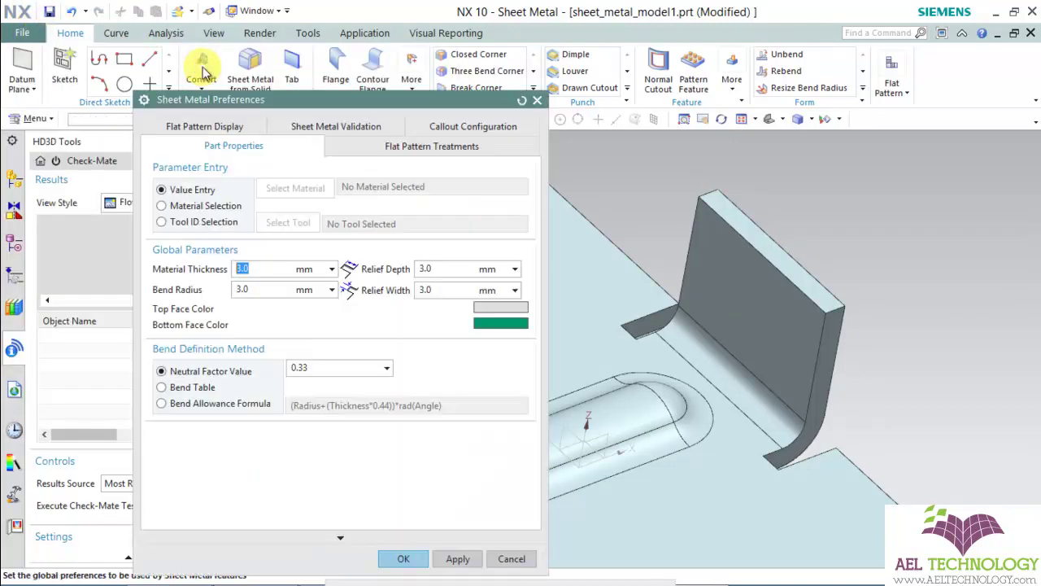
pyautogui.keyDown('ctrl'); pyautogui.moveTo(649, 234); pyautogui.dragTo(672, 310, button='middle'); pyautogui.keyUp('ctrl')
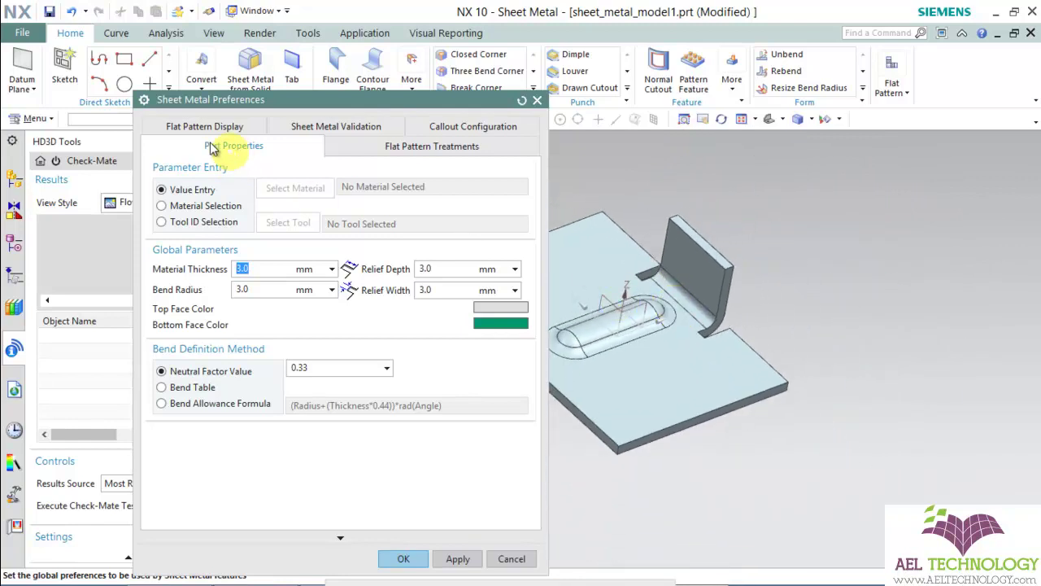
pyautogui.click(230, 128)
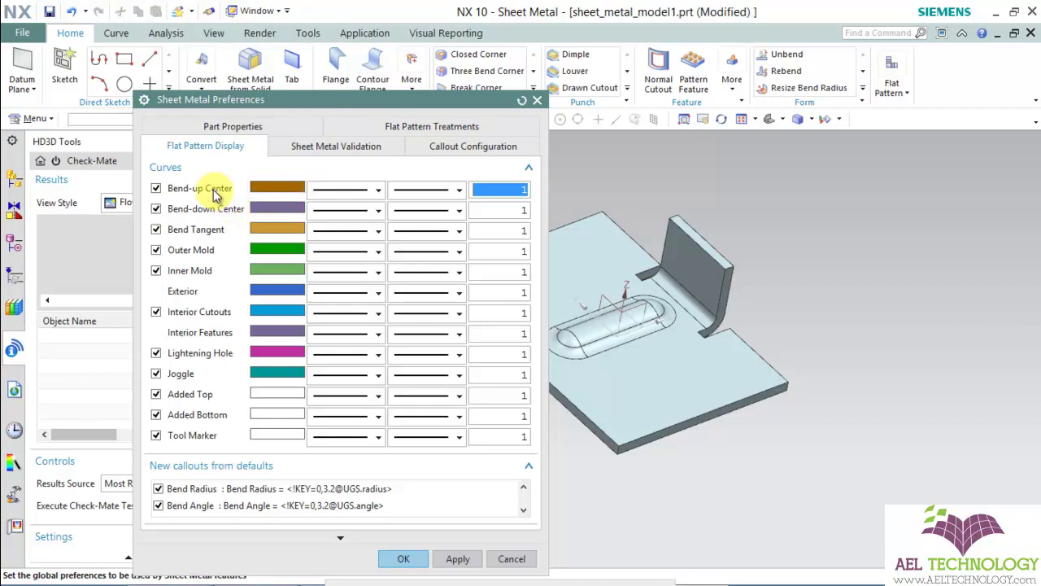
pyautogui.click(460, 562)
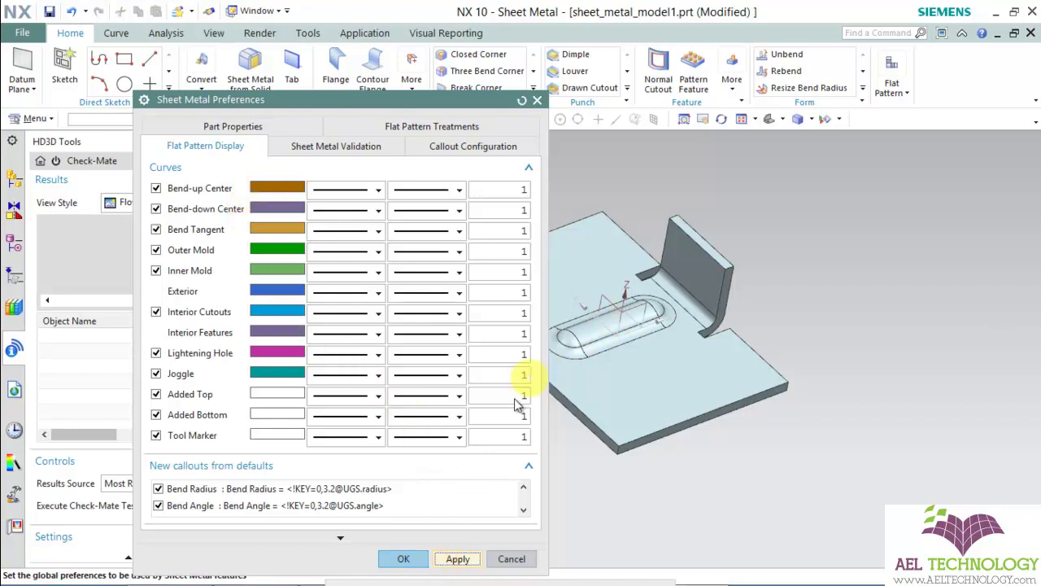
# Confirm Bend-up Center stays Strong Brown (ID 189) and accept the preferences.
pyautogui.click(273, 189)
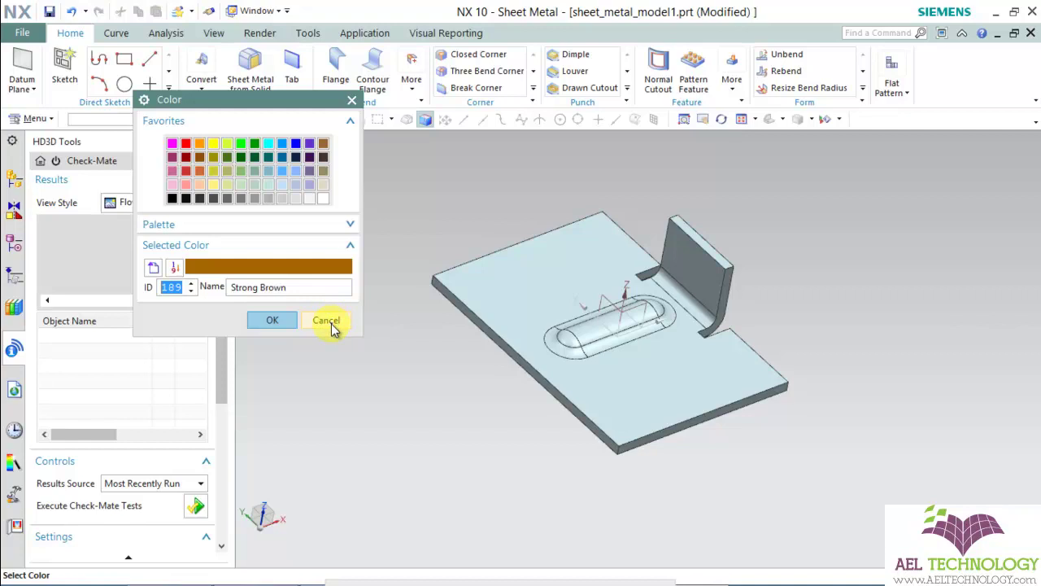
pyautogui.click(326, 321)
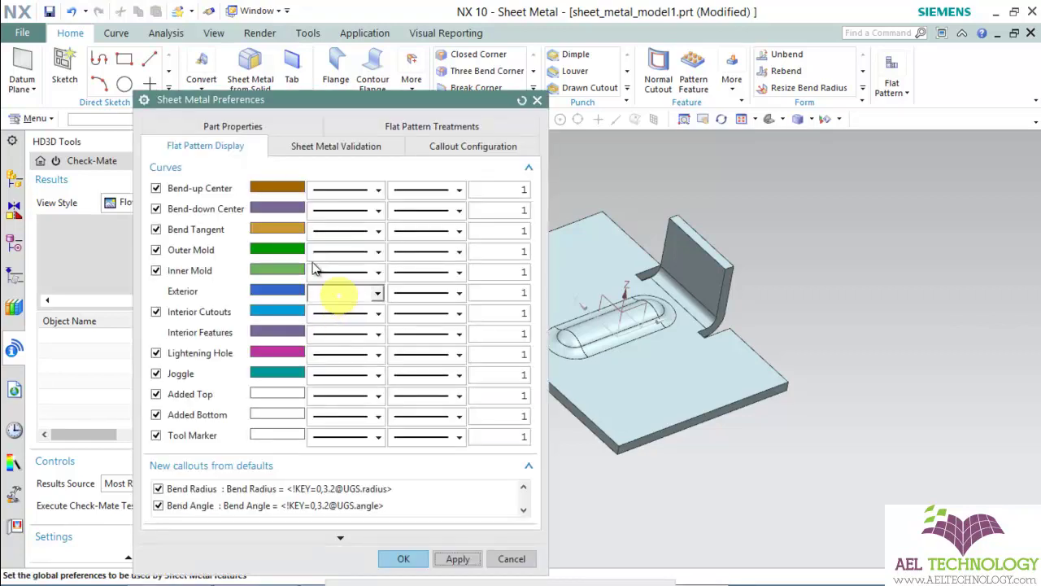
pyautogui.click(407, 559)
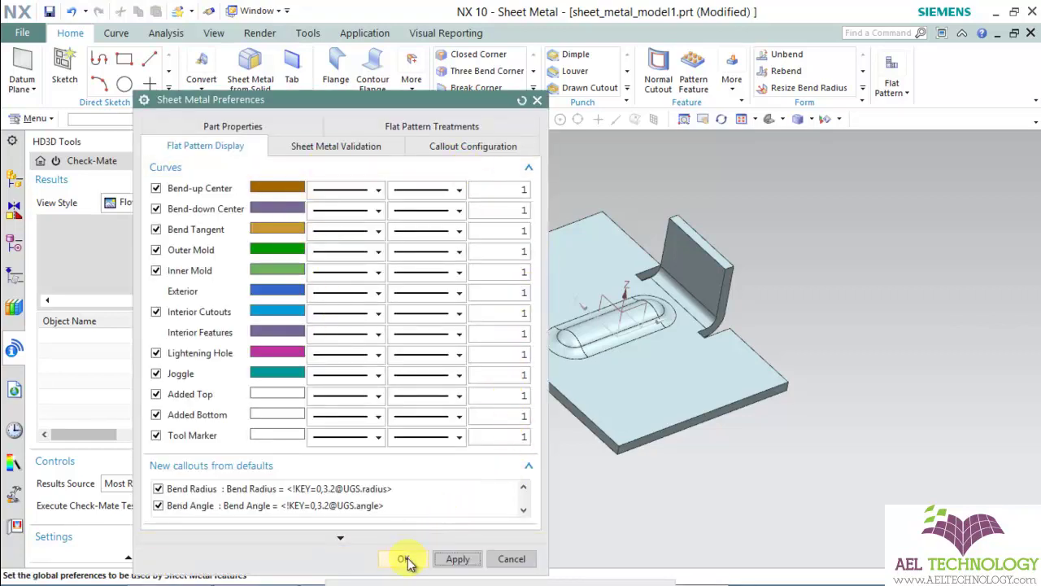
# Create a Flat Pattern feature using the part's top face as the upward face.
pyautogui.click(15, 184)
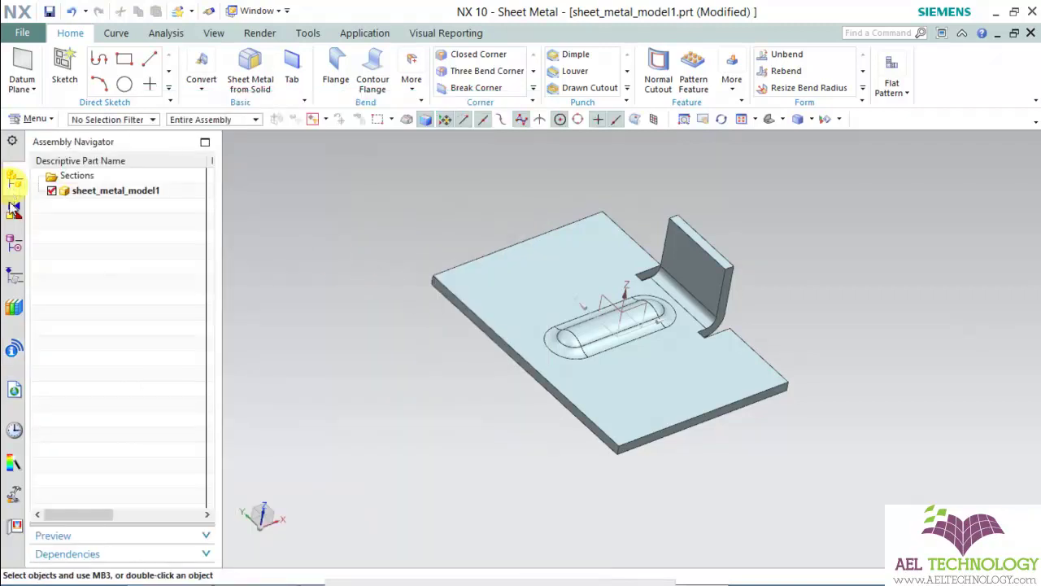
pyautogui.click(12, 248)
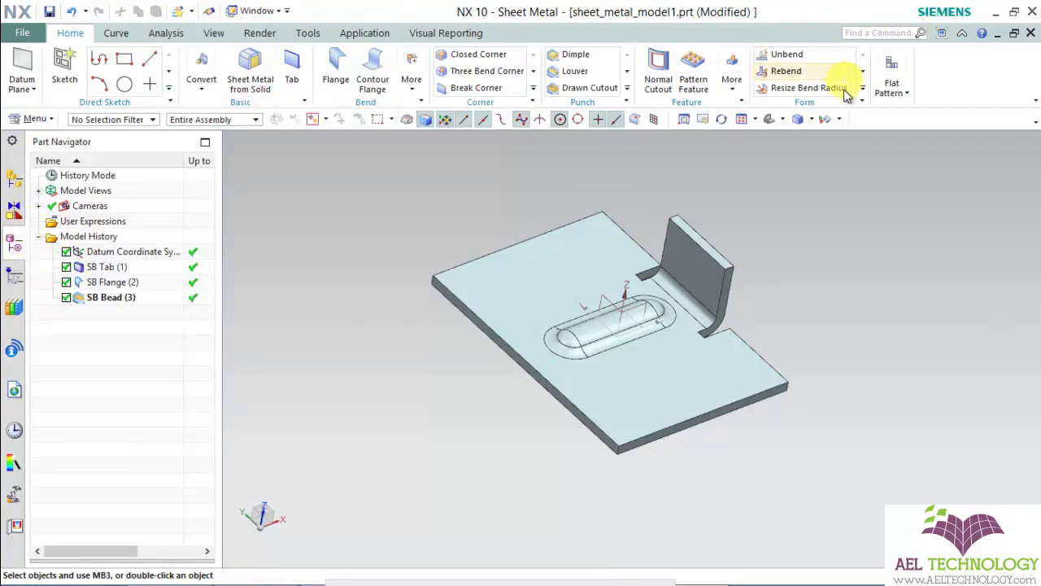
pyautogui.click(905, 97)
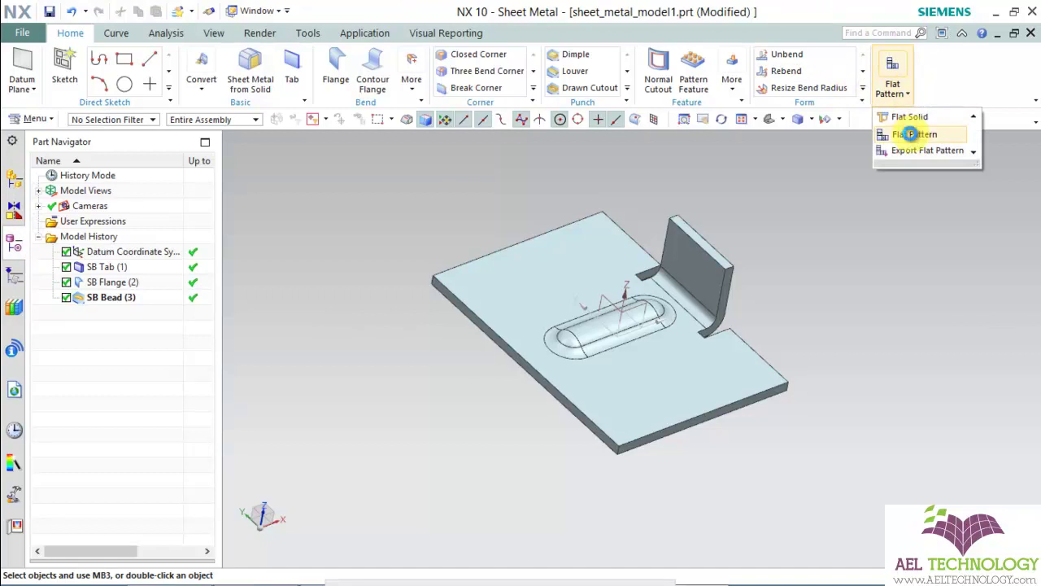
pyautogui.click(907, 133)
pyautogui.click(525, 287)
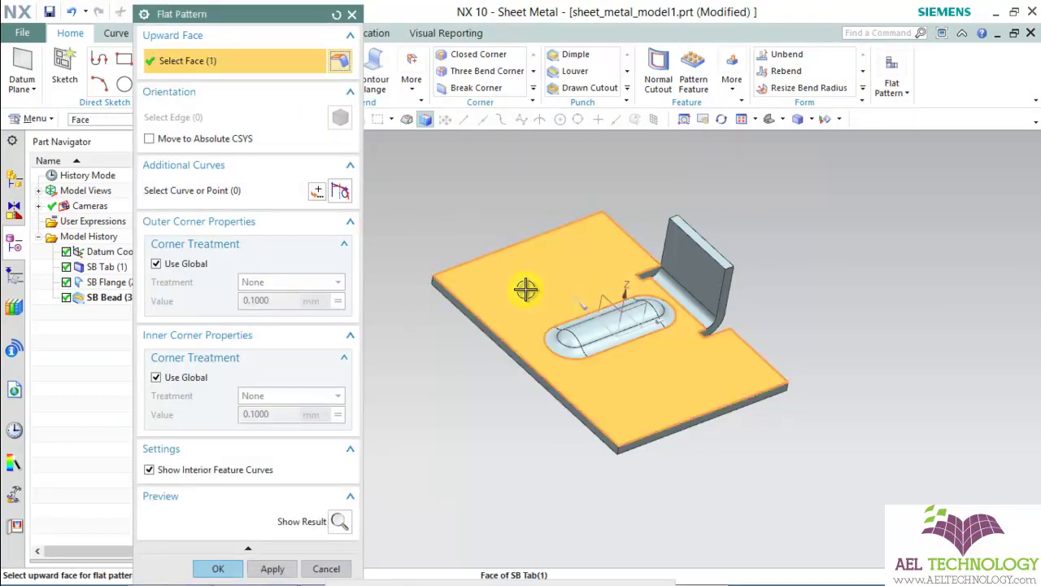
pyautogui.click(268, 570)
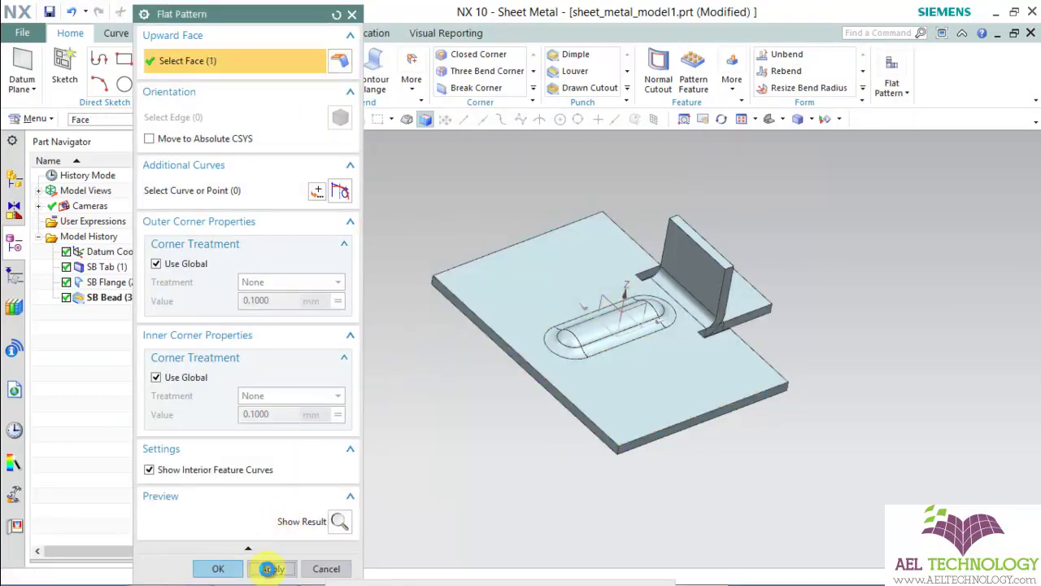
pyautogui.click(522, 326)
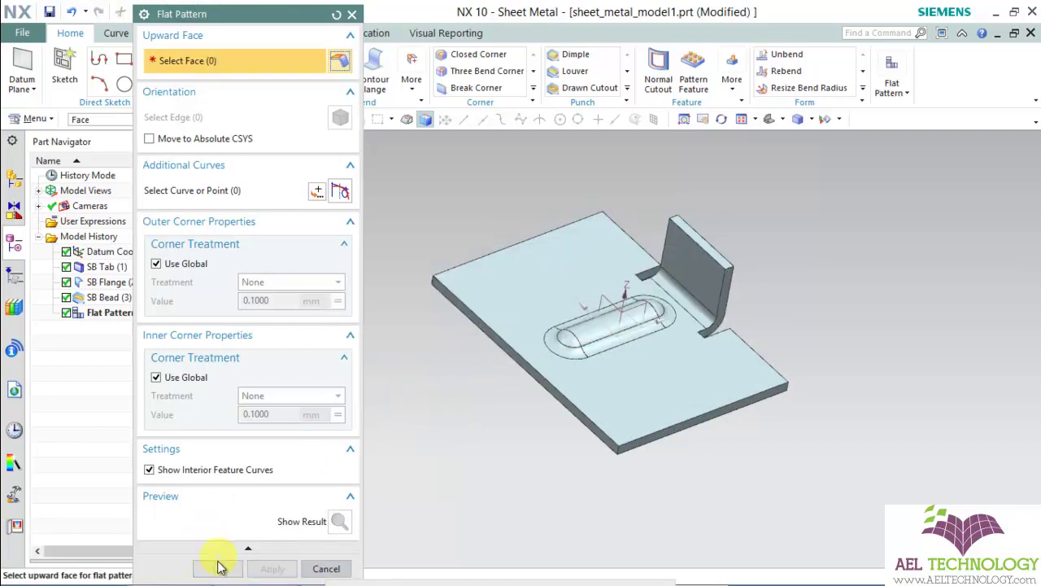
pyautogui.click(325, 569)
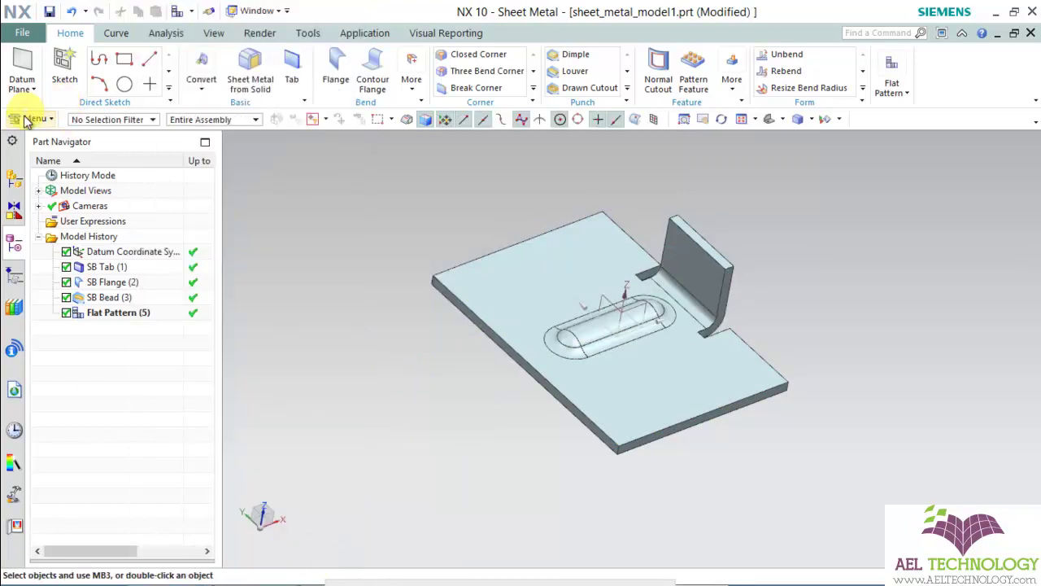
pyautogui.click(30, 118)
# Replace the view with FLAT-PATTERN#1 and fit the flattened outline with its 90.00/R3.00 bend callouts.
pyautogui.moveTo(48, 173)
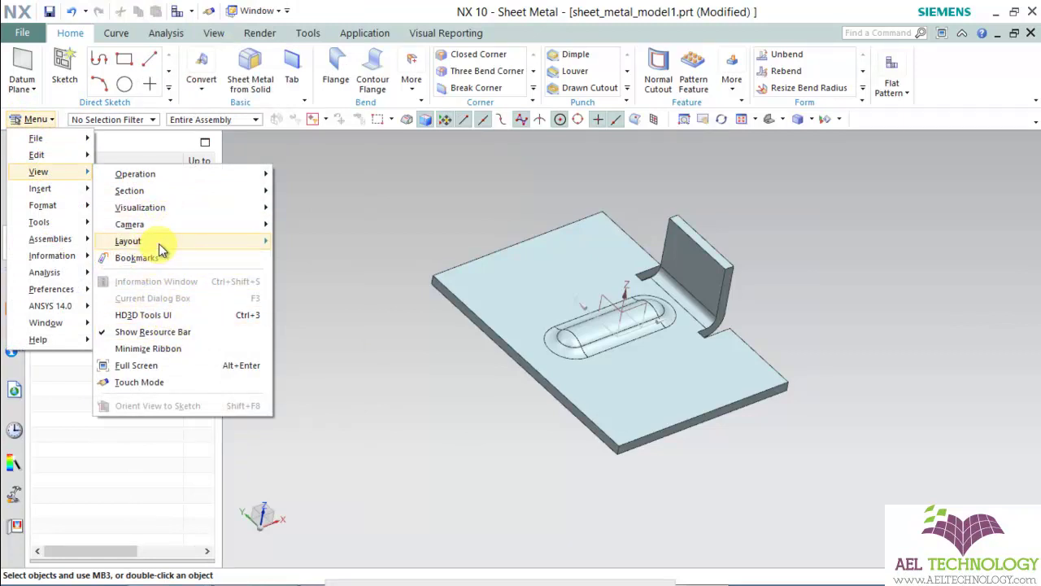
pyautogui.moveTo(159, 243)
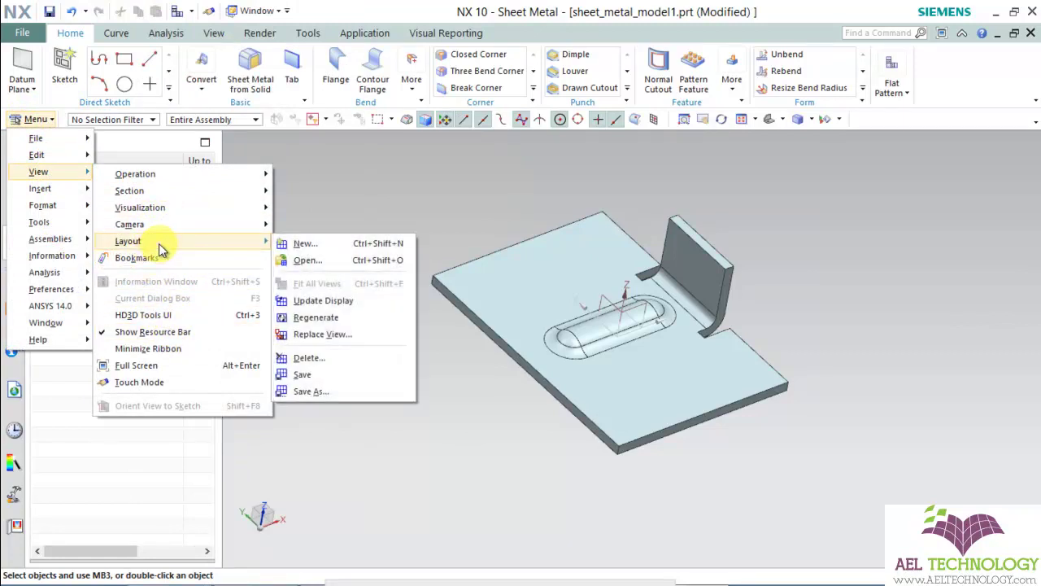
pyautogui.click(335, 335)
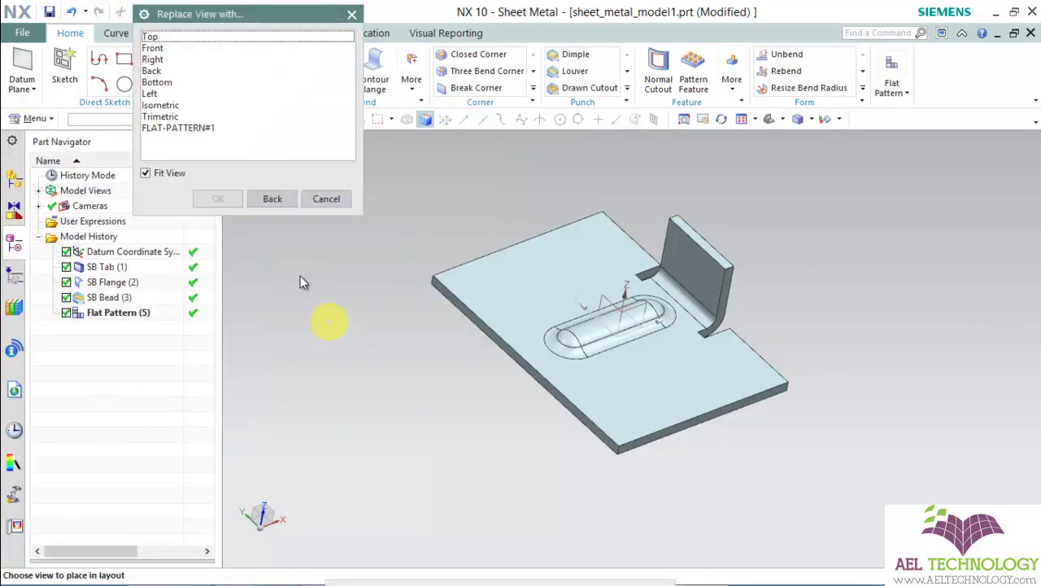
pyautogui.doubleClick(193, 128)
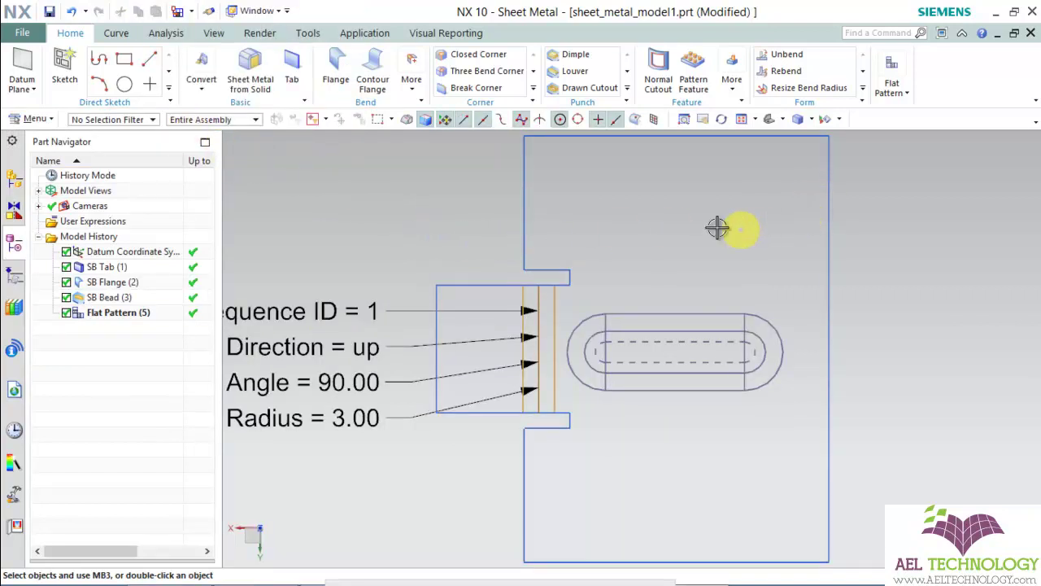
pyautogui.keyDown('ctrl'); pyautogui.moveTo(708, 216); pyautogui.dragTo(725, 249, button='middle'); pyautogui.keyUp('ctrl')
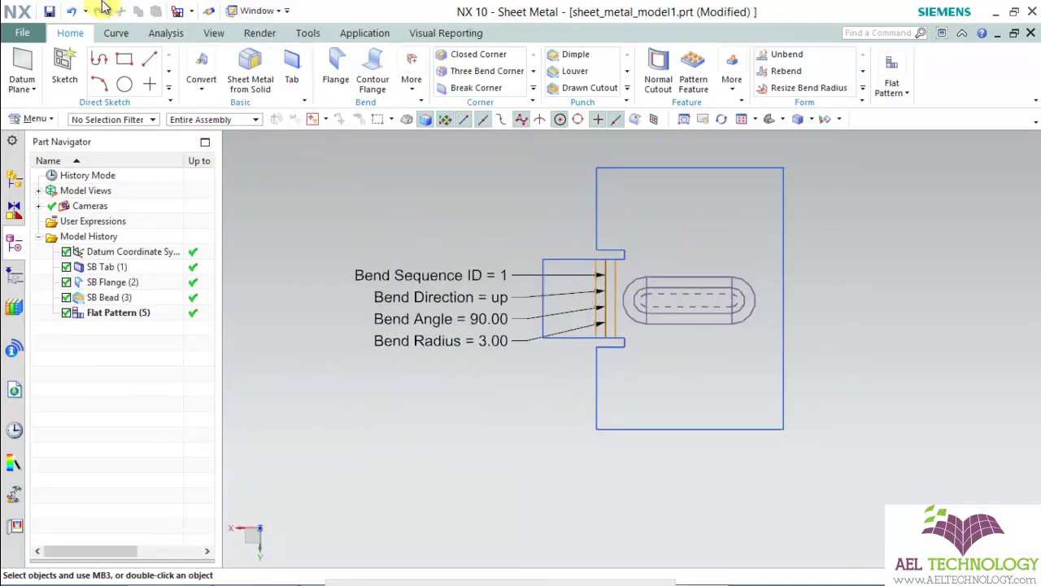
pyautogui.click(21, 33)
# Review the Flat Pattern Display curve colours, leaving Interior Features and Bend-down Center (Medium Indigo, ID 165) unchanged.
pyautogui.click(201, 71)
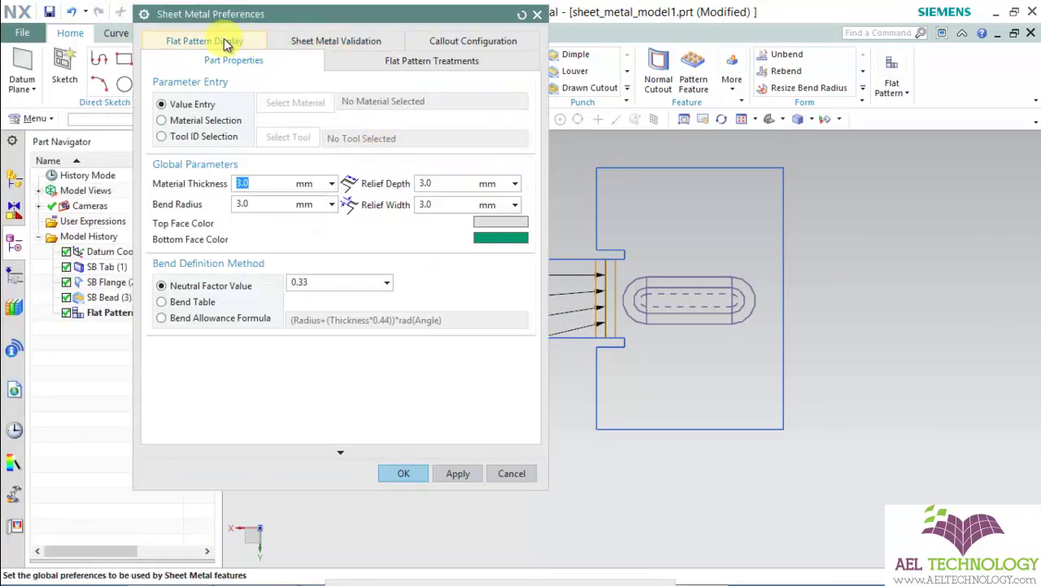
pyautogui.click(226, 44)
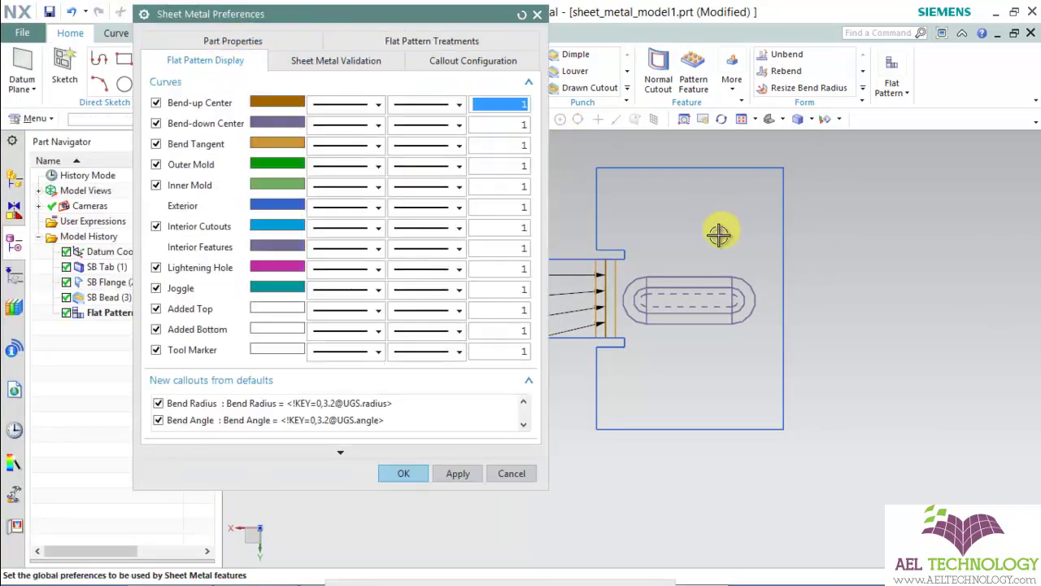
pyautogui.scroll(-3, 716, 248)
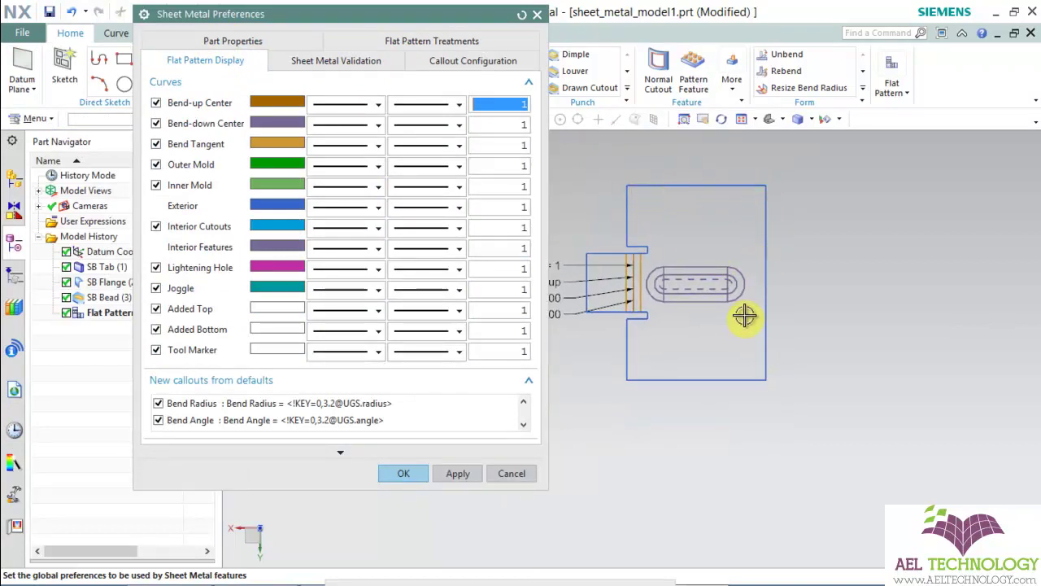
pyautogui.scroll(-2, 725, 291)
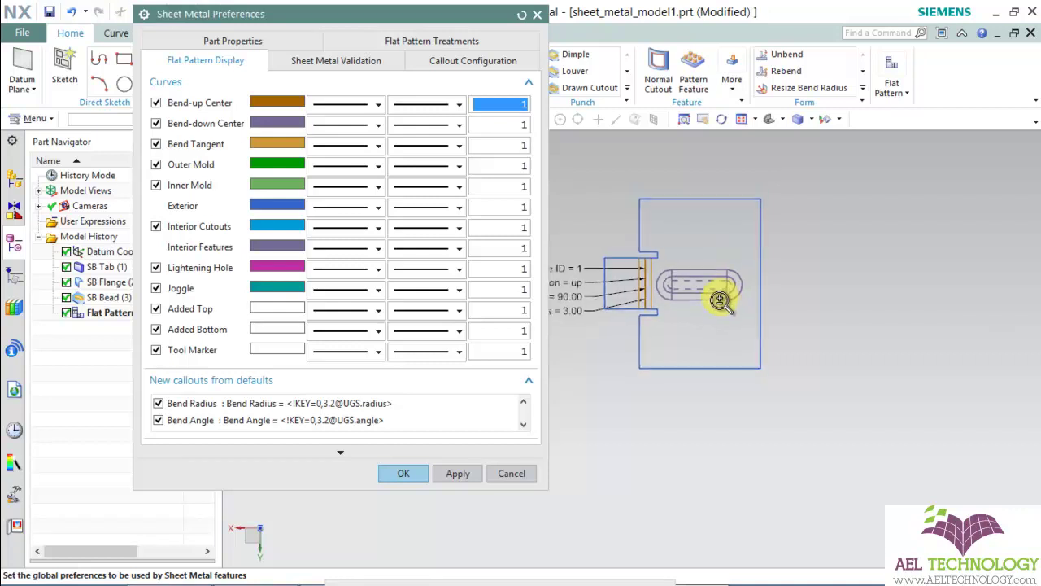
pyautogui.scroll(5, 724, 281)
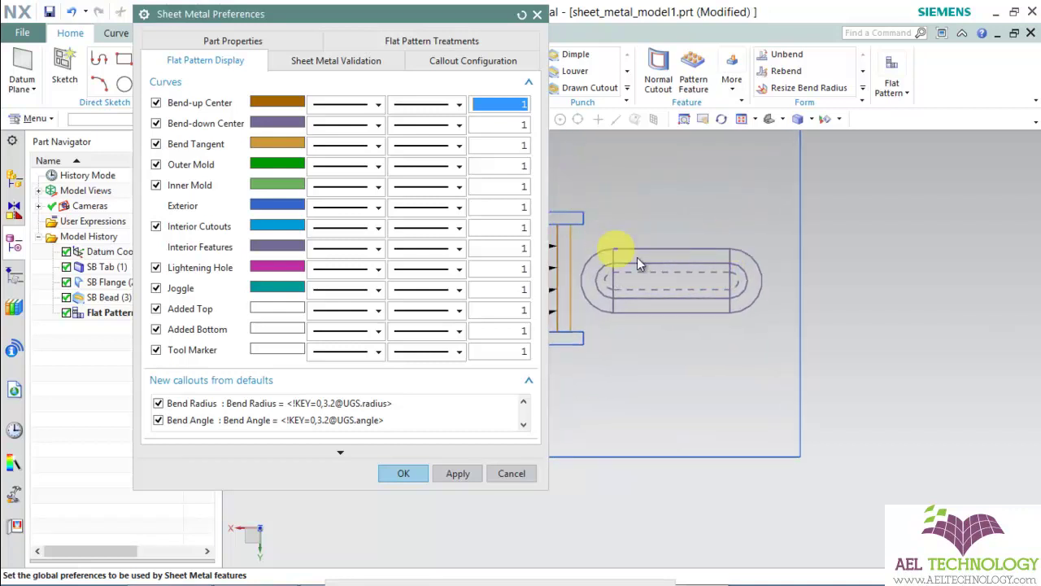
pyautogui.scroll(-2, 708, 238)
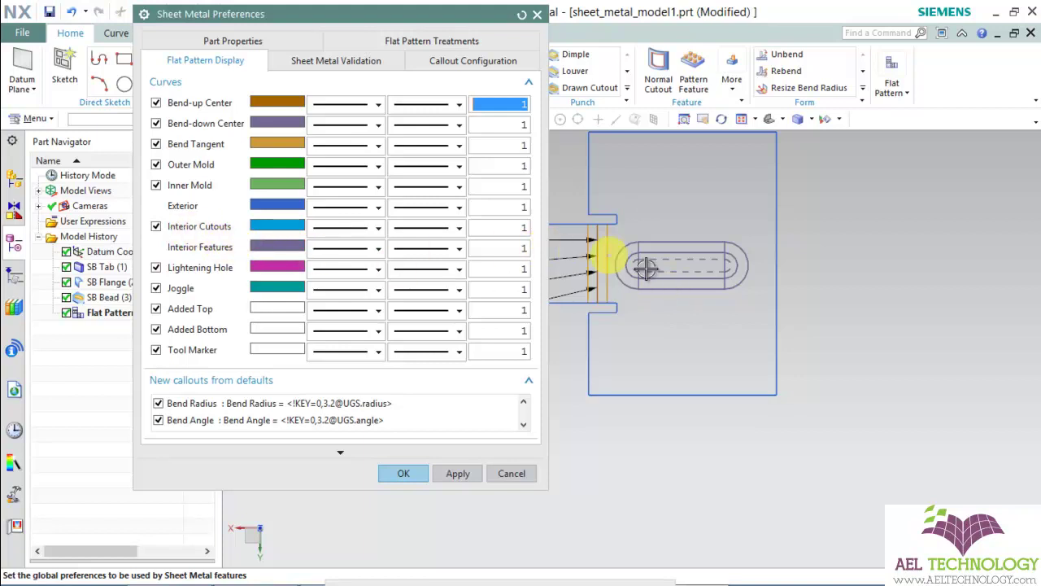
pyautogui.click(278, 245)
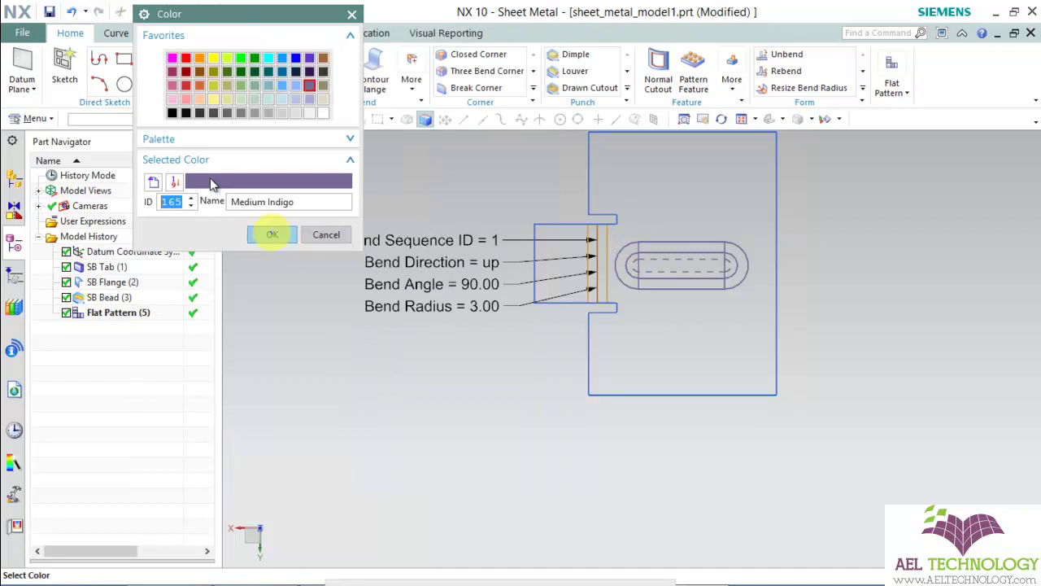
pyautogui.click(332, 235)
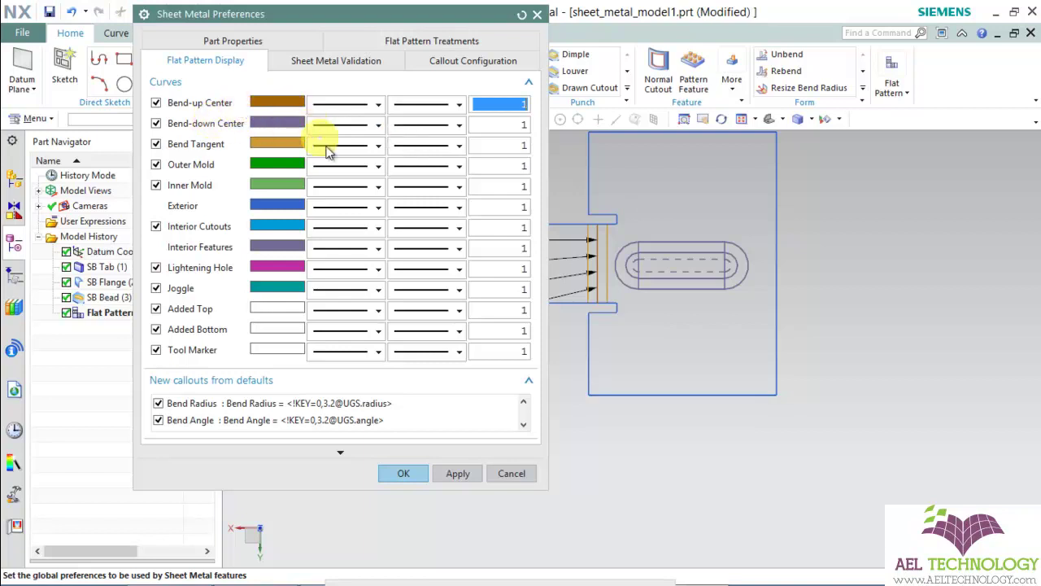
pyautogui.scroll(1, 708, 320)
pyautogui.scroll(-2, 727, 360)
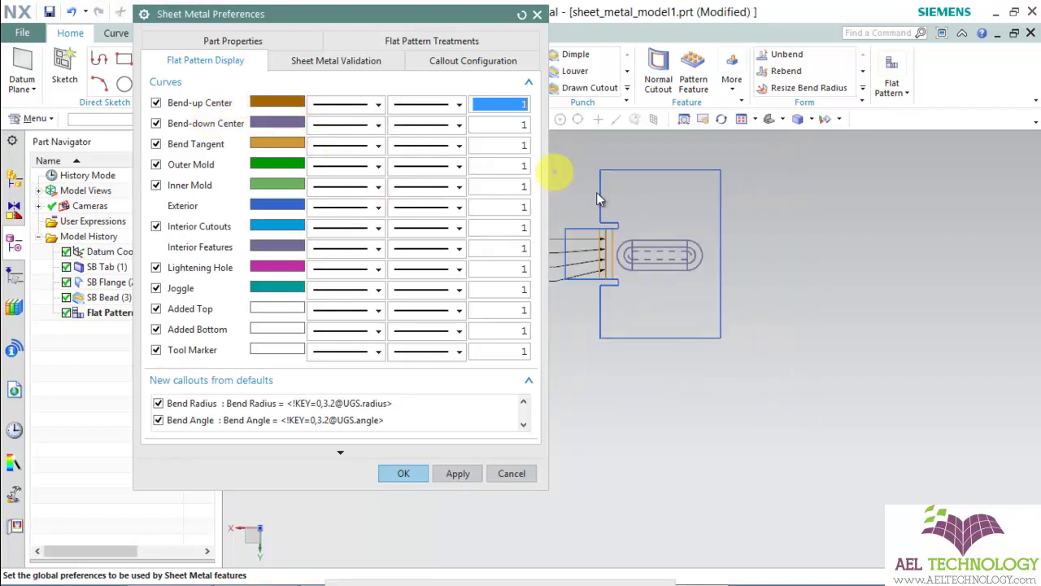